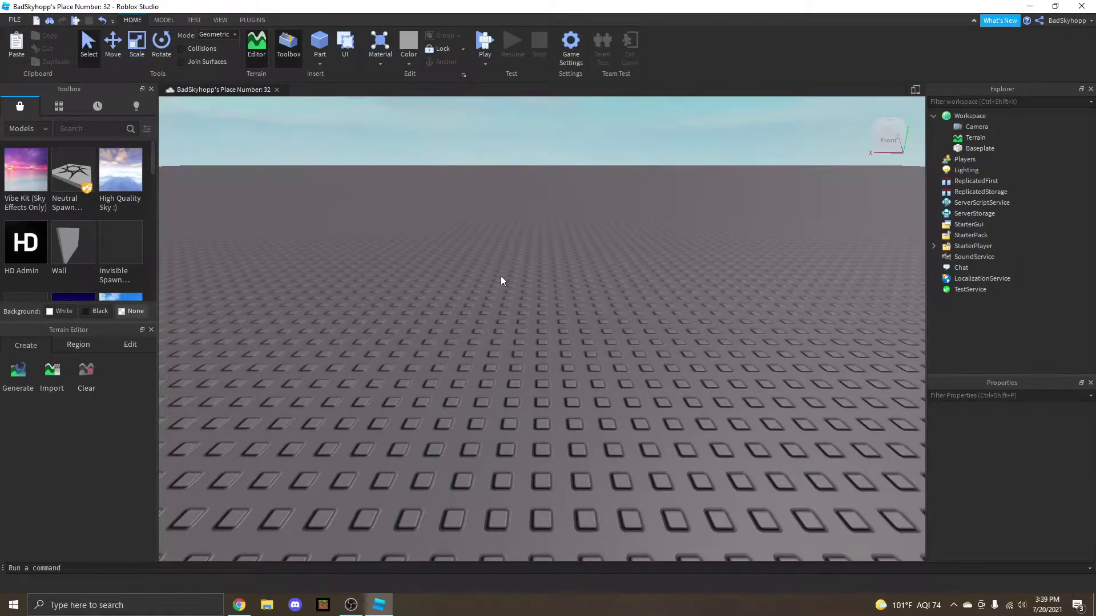
- Load the account's own avatar by its username with the Load Character plugin and spawn it as R6 at the origin
left_click(253, 20)
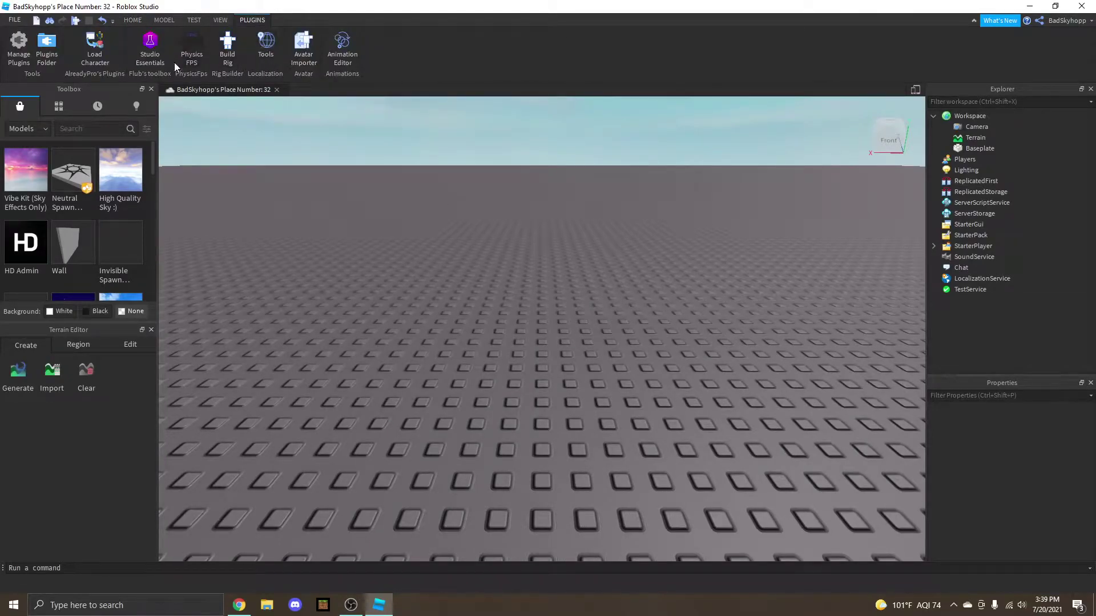
left_click(95, 49)
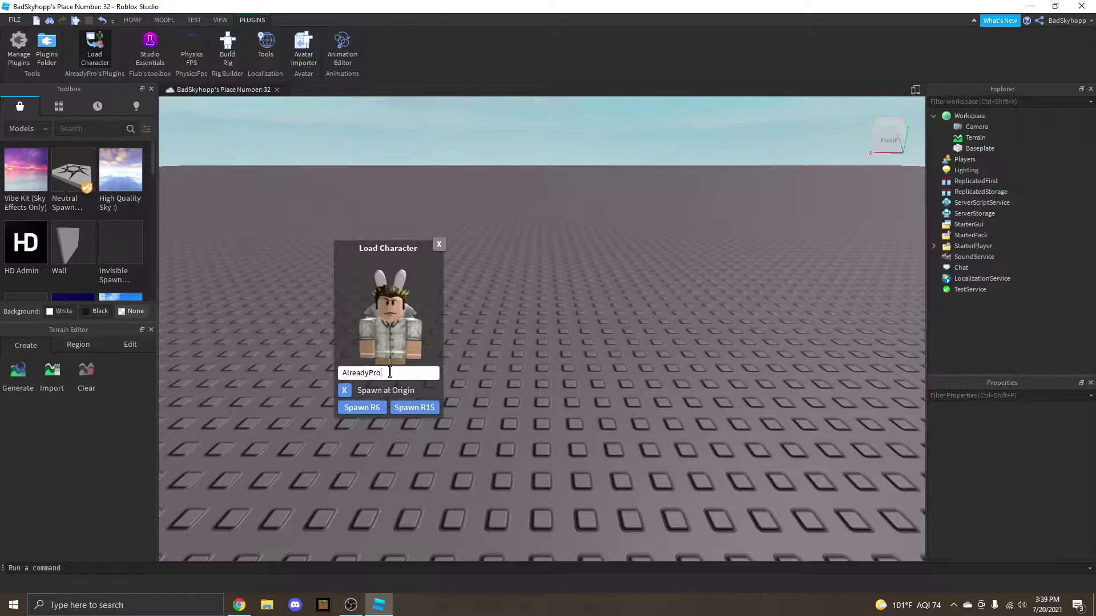
left_click_drag(390, 373, 324, 378)
type("BadS")
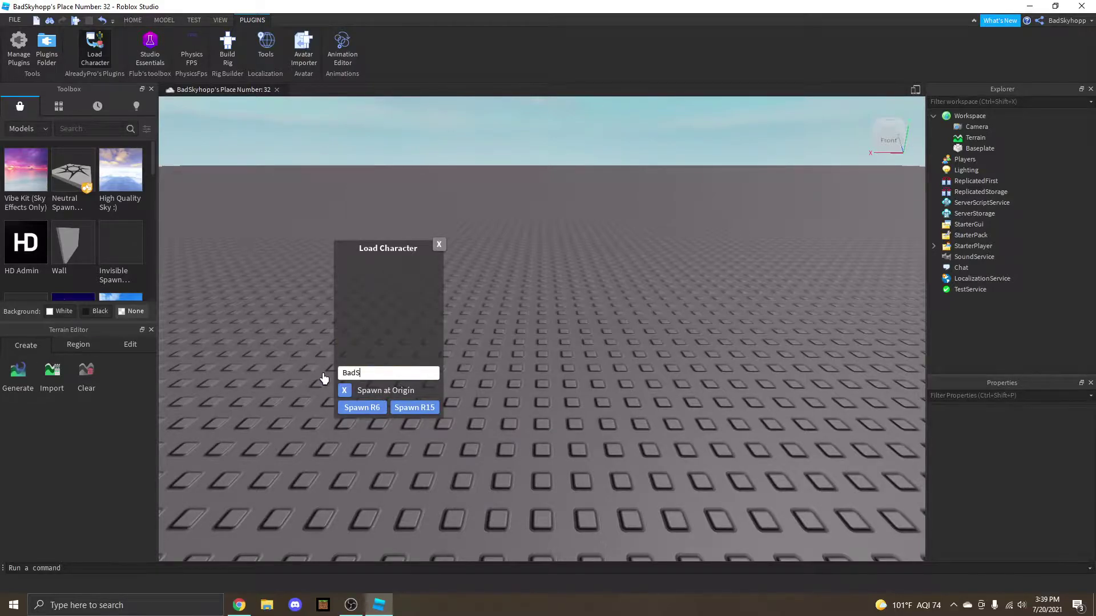
type("kyhopp")
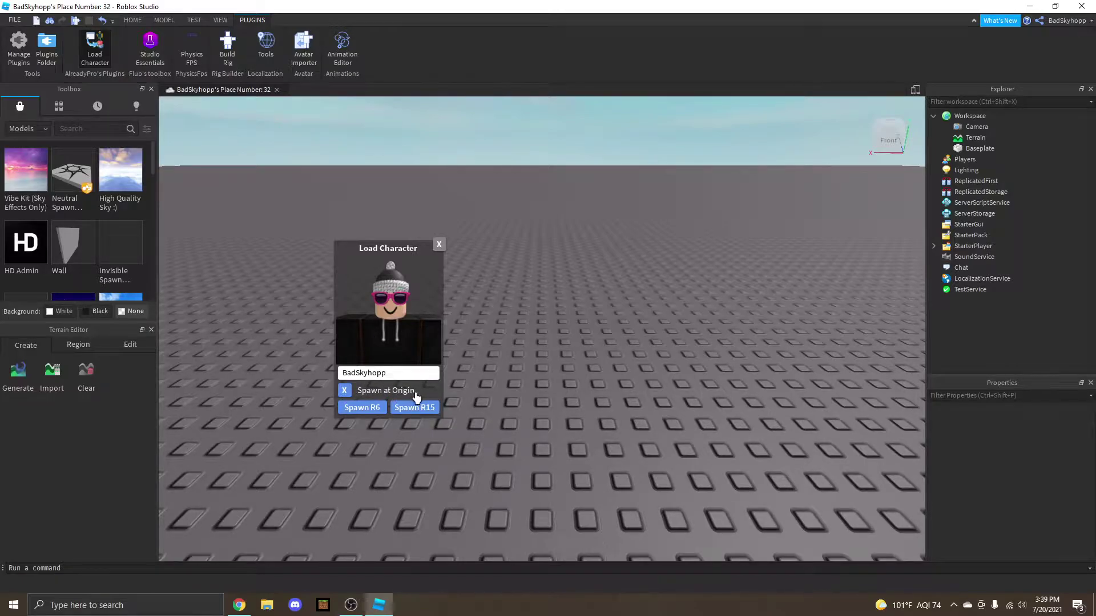
left_click(350, 392)
left_click(346, 391)
left_click(362, 409)
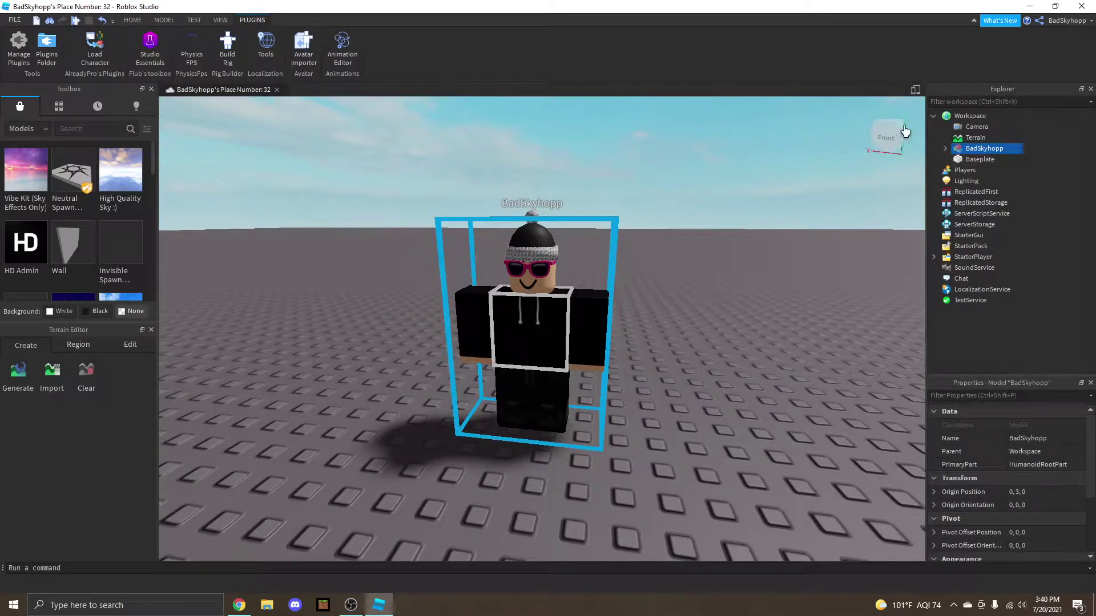
- Export the character's BlackWinter Cap and PinkSunglasses accessories together as an OBJ file named HATS in the example folder under Downloads
left_click(944, 149)
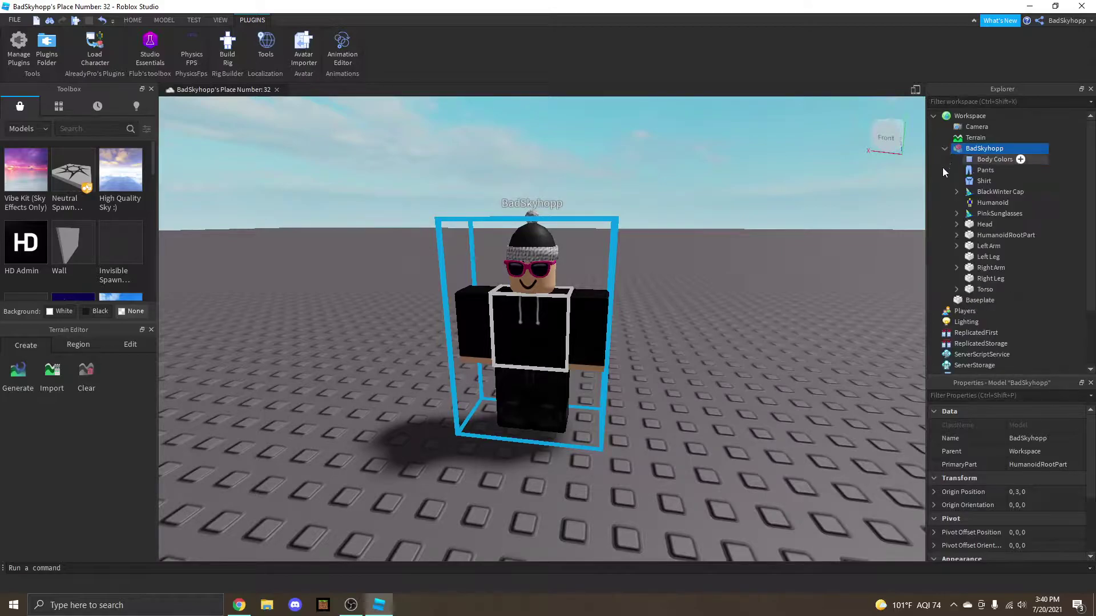
left_click(974, 190)
left_click(972, 213)
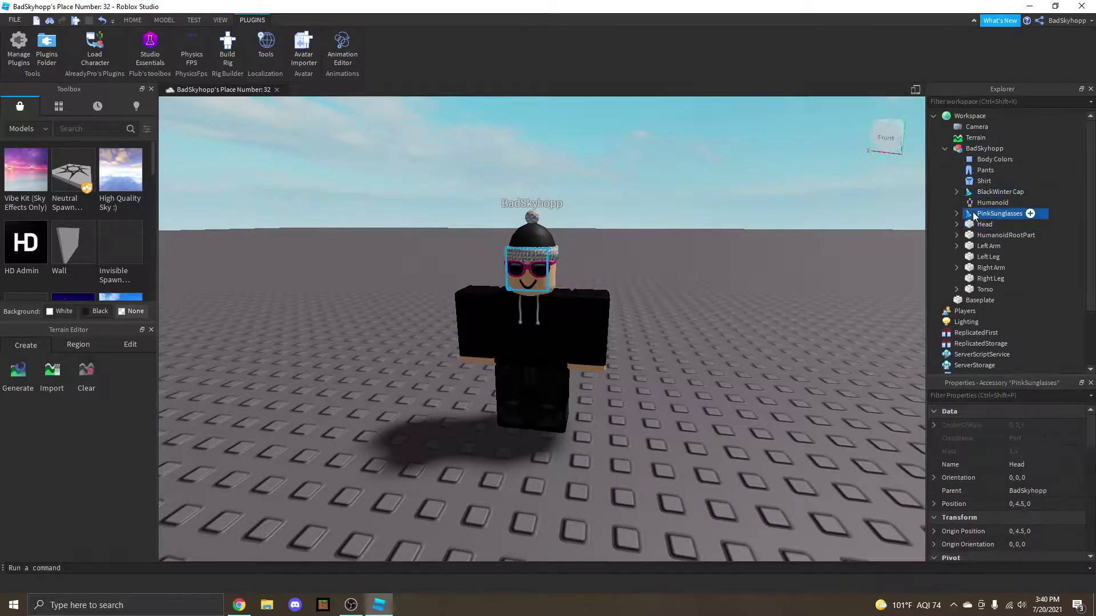
left_click(979, 192)
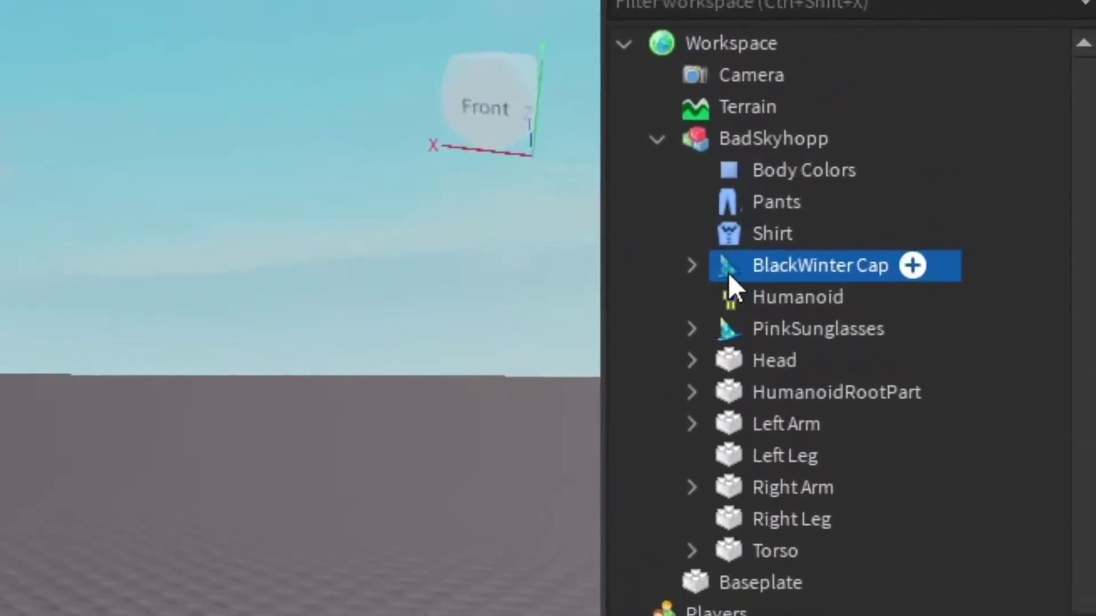
left_click(739, 333, "ctrl")
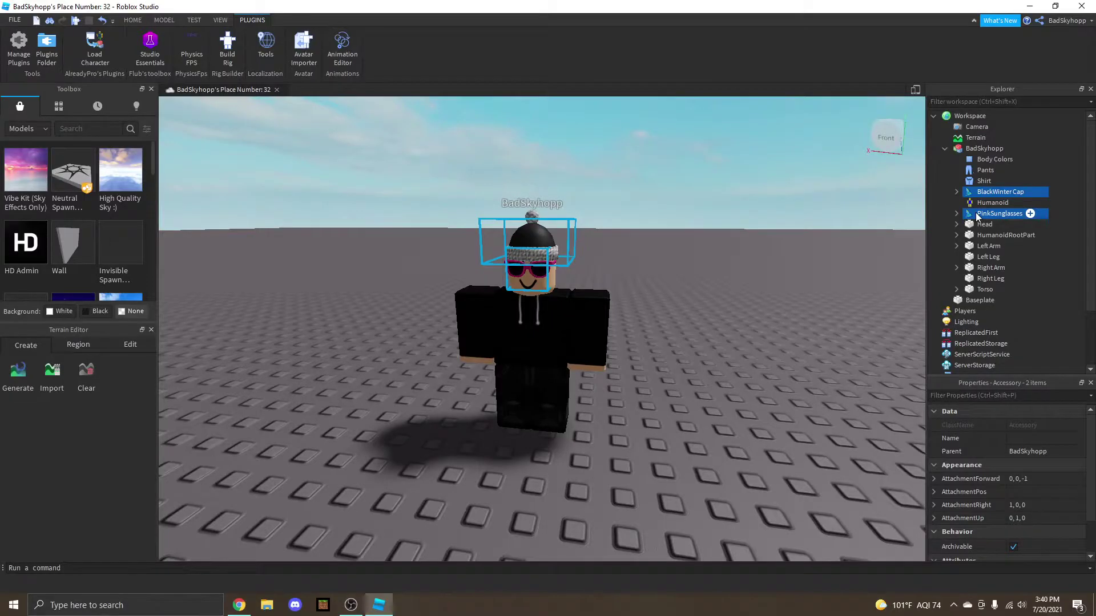
right_click(974, 212)
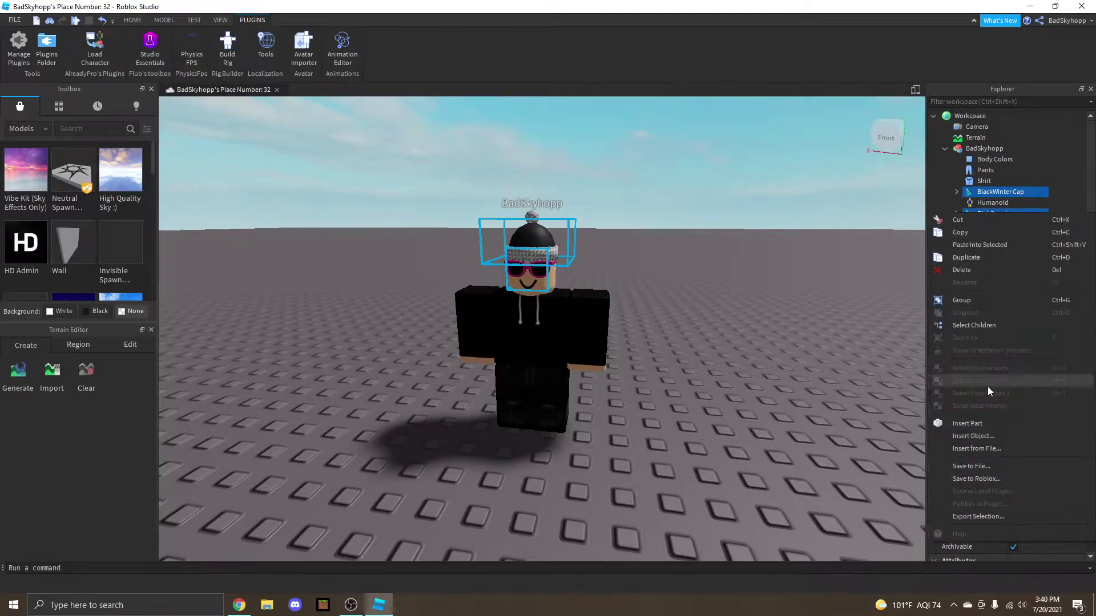
left_click(980, 520)
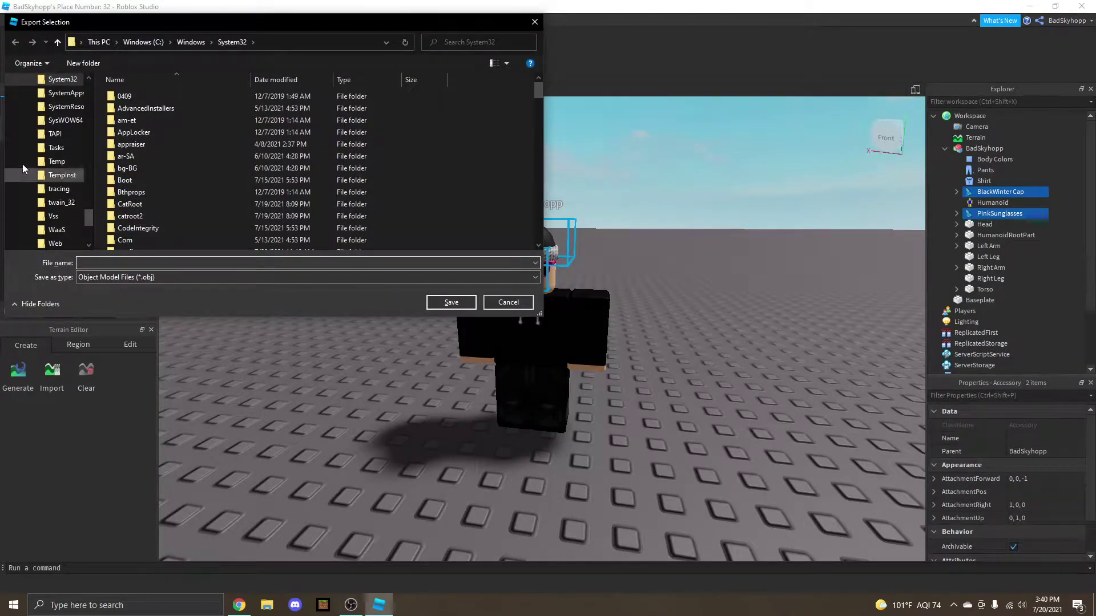
scroll(32, 149, "up", 8)
scroll(33, 160, "up", 15)
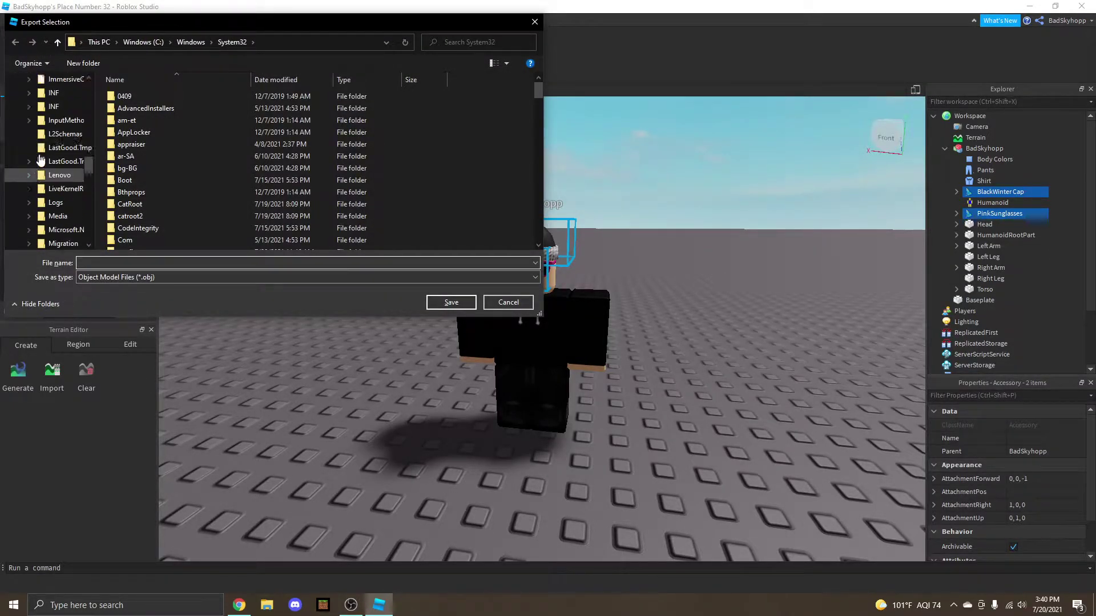
scroll(23, 182, "up", 8)
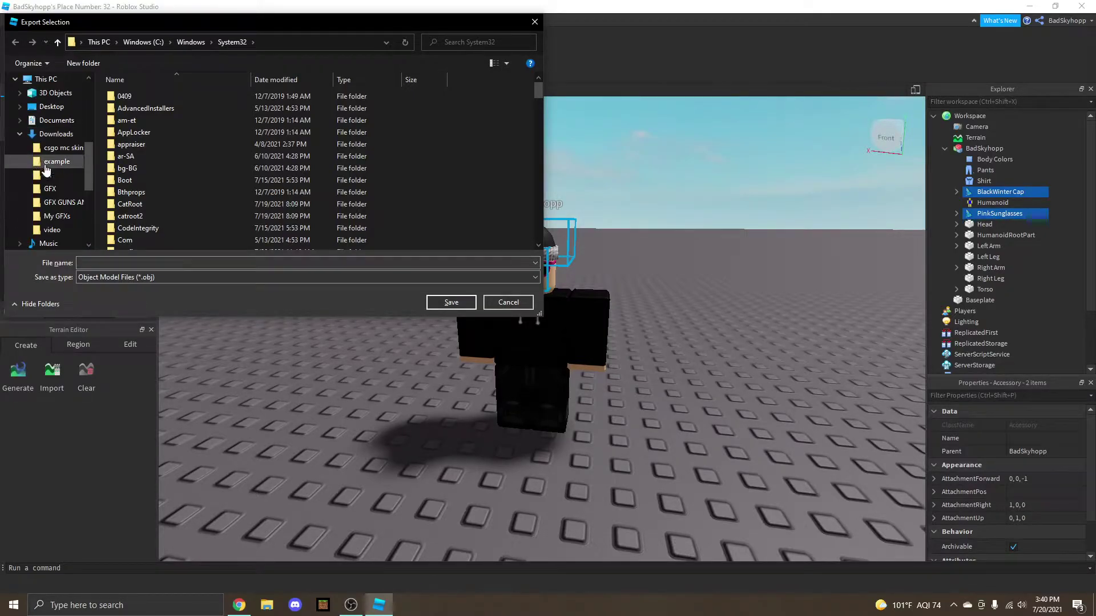
left_click(57, 161)
left_click(140, 262)
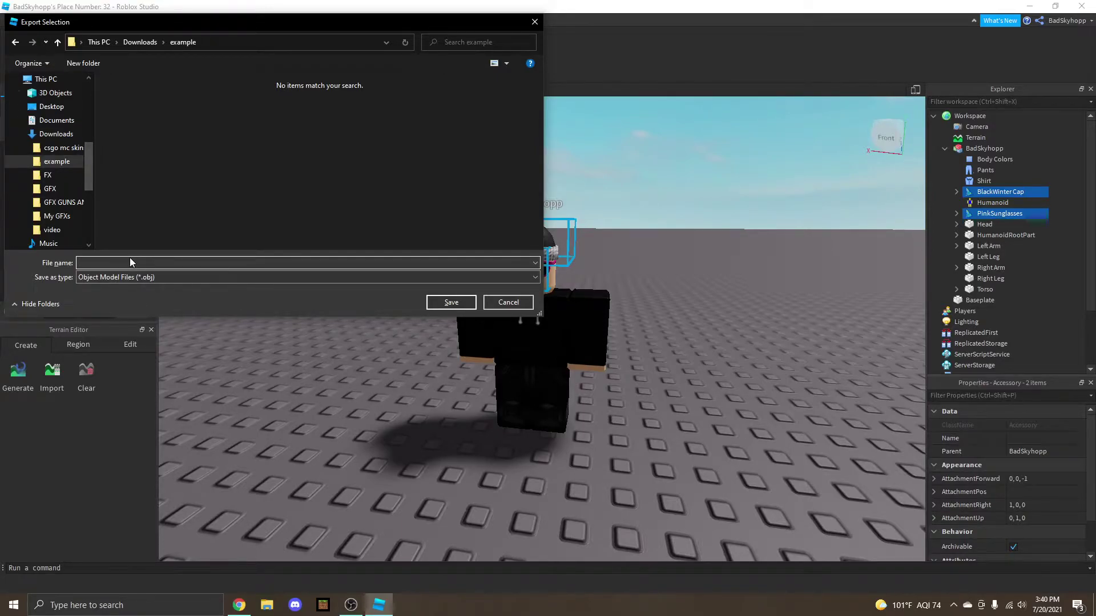
type("HATS")
key("Return")
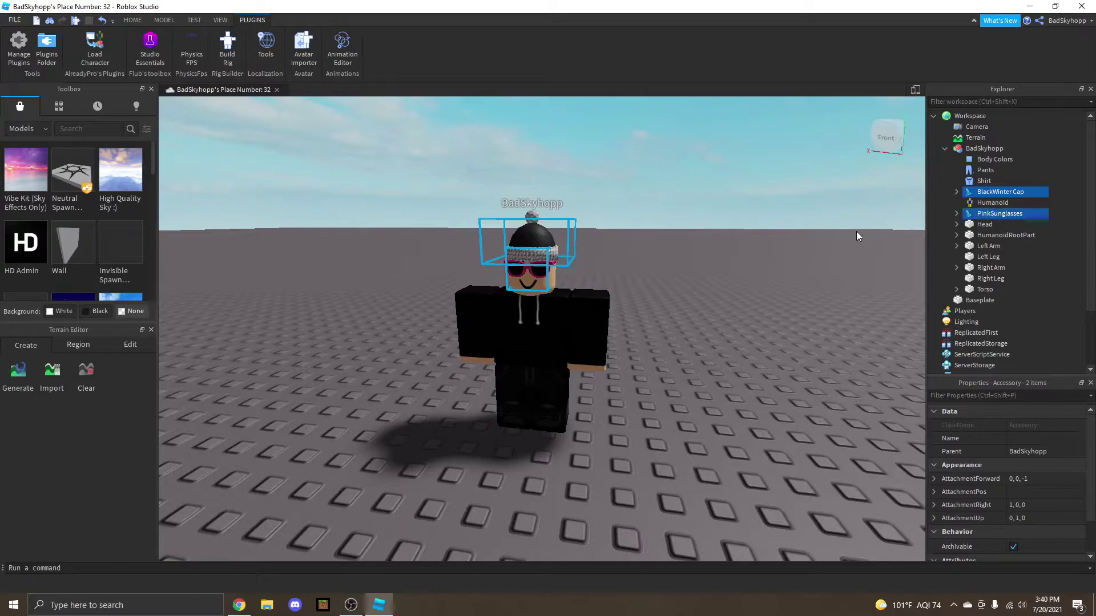
- Delete the two accessories and export the remaining character model as an OBJ file named BODY in the example folder
key("Delete")
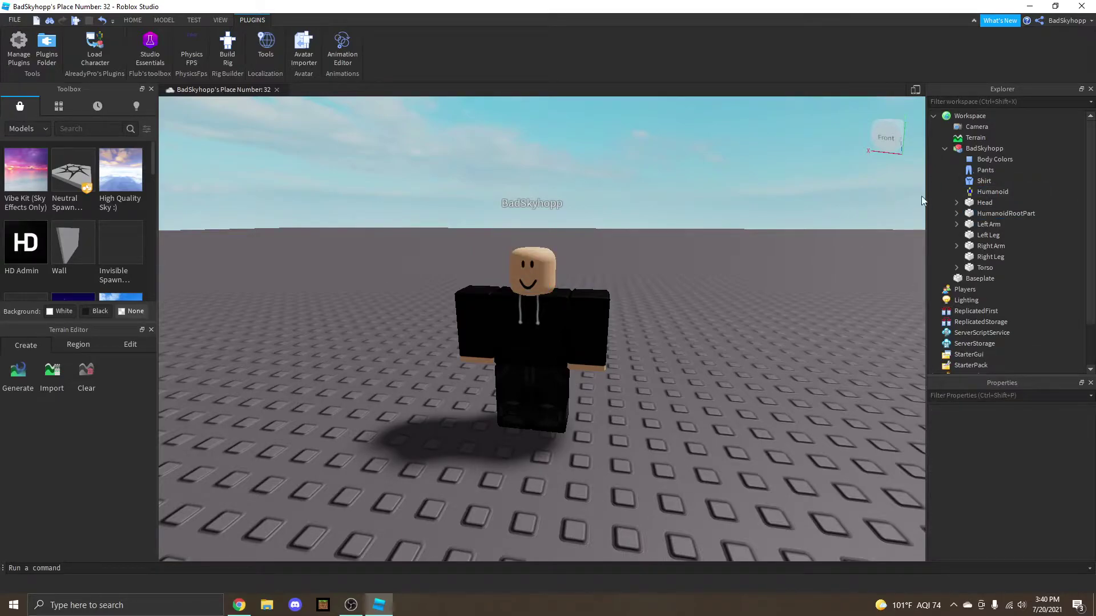
left_click(961, 150)
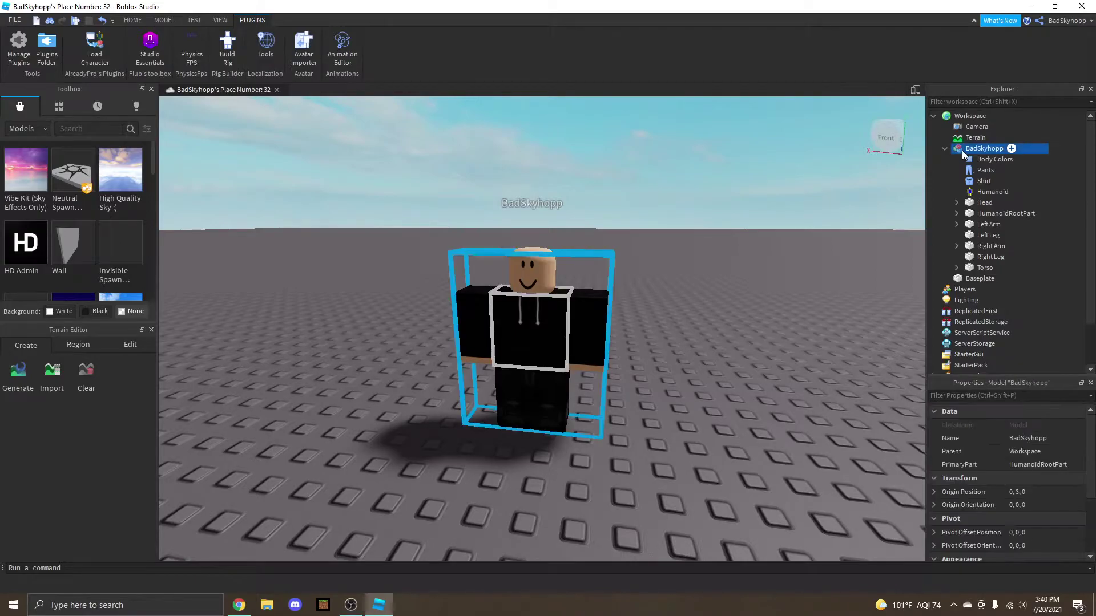
right_click(961, 149)
left_click(986, 472)
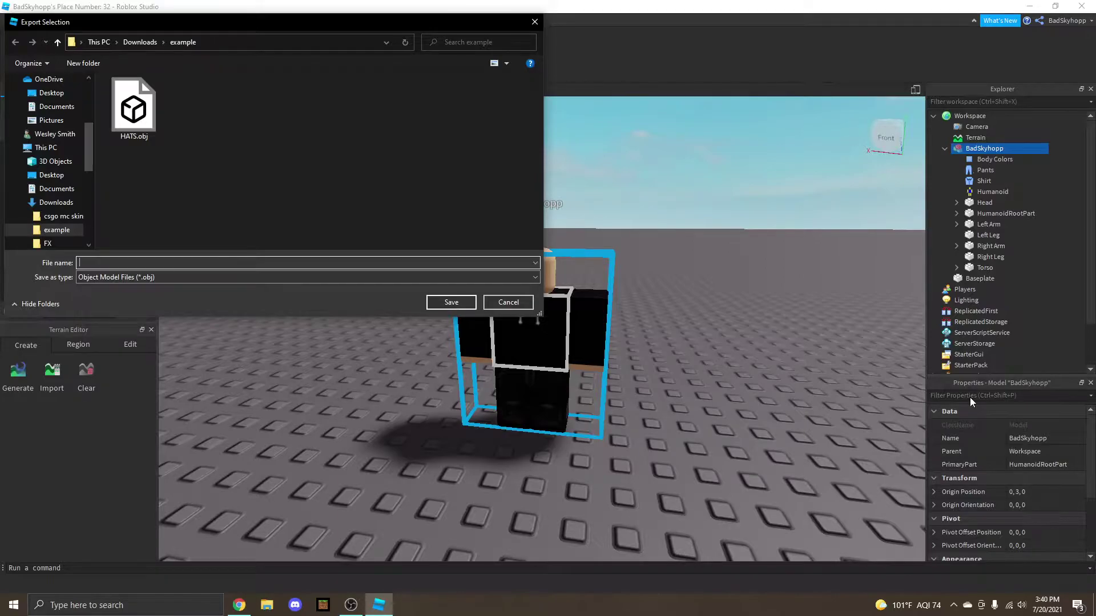
type("BODY")
key("Return")
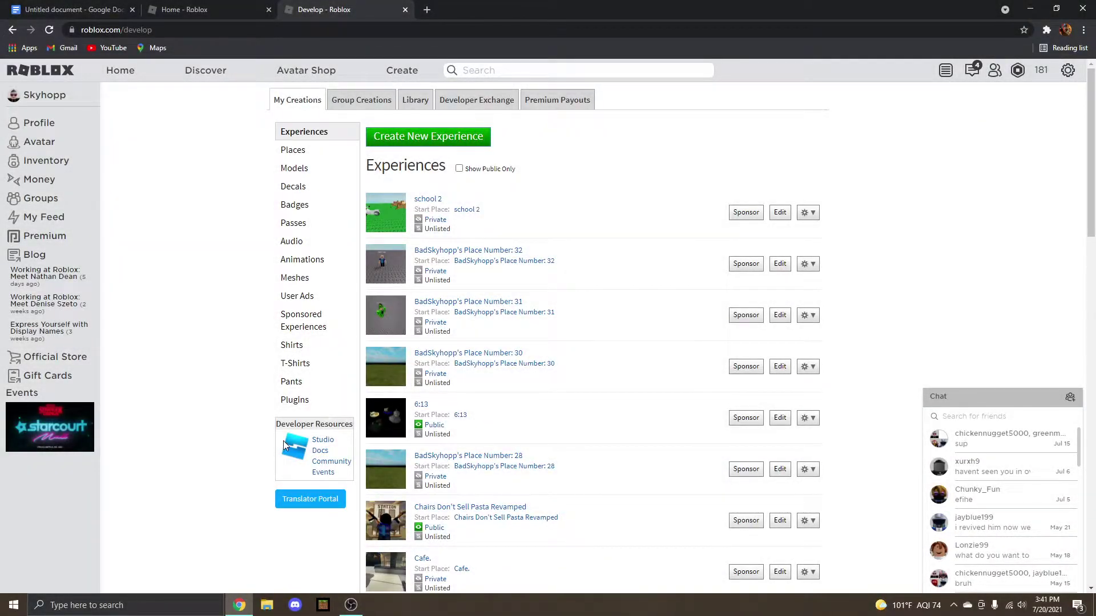
- Find the PaintRigV3 rig file through the Windows search and open it in Blender
key("super")
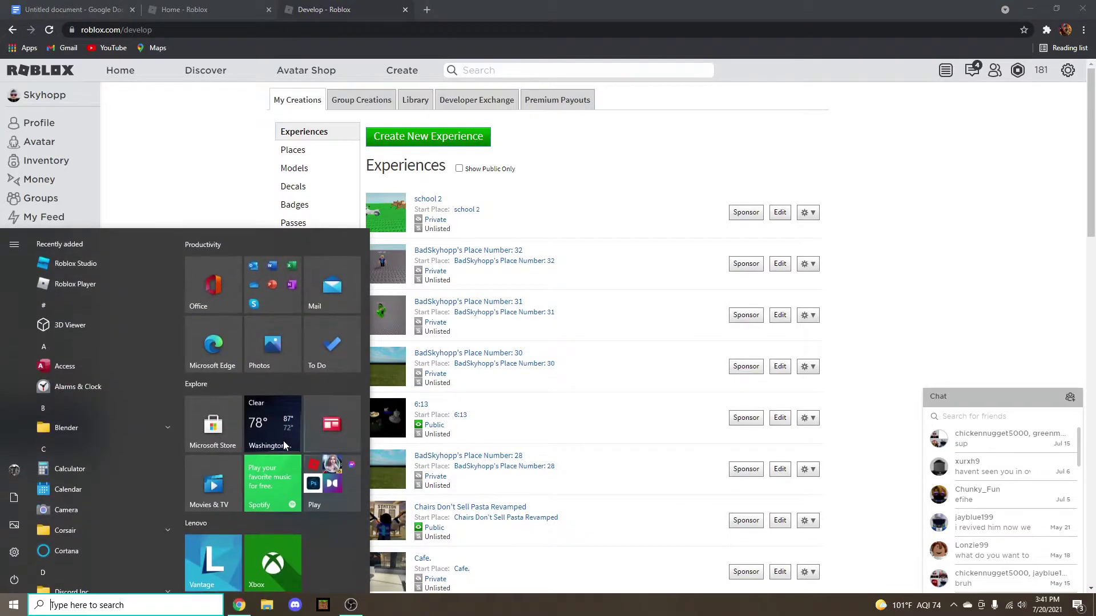
type("pain")
left_click(193, 317)
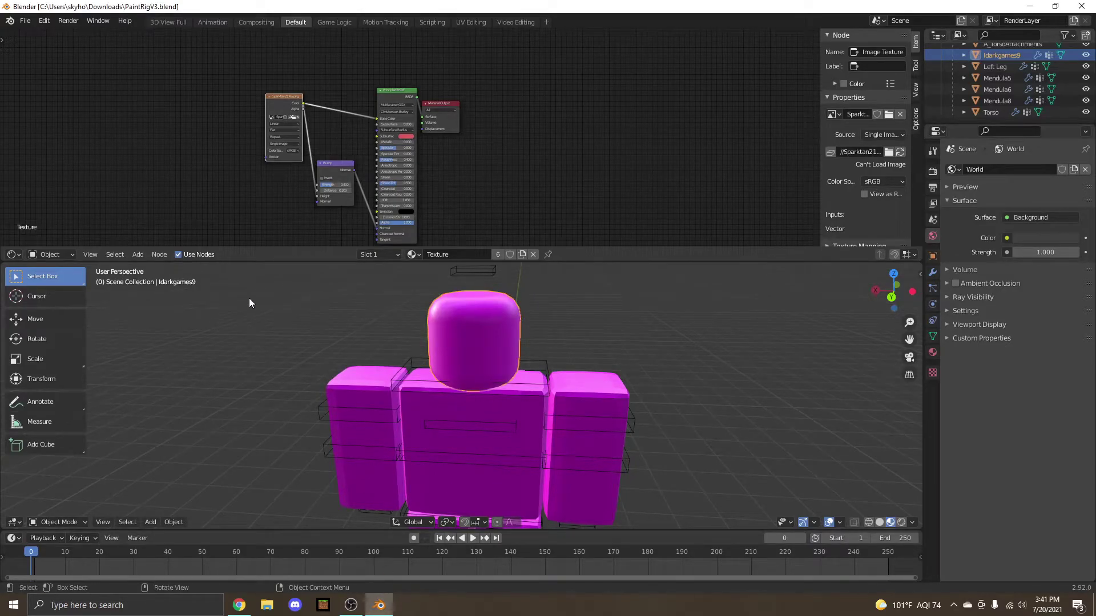
- Replace the rig material's image texture with the character's exported texture PNG from the Downloads example folder
scroll(245, 110, "up", 3)
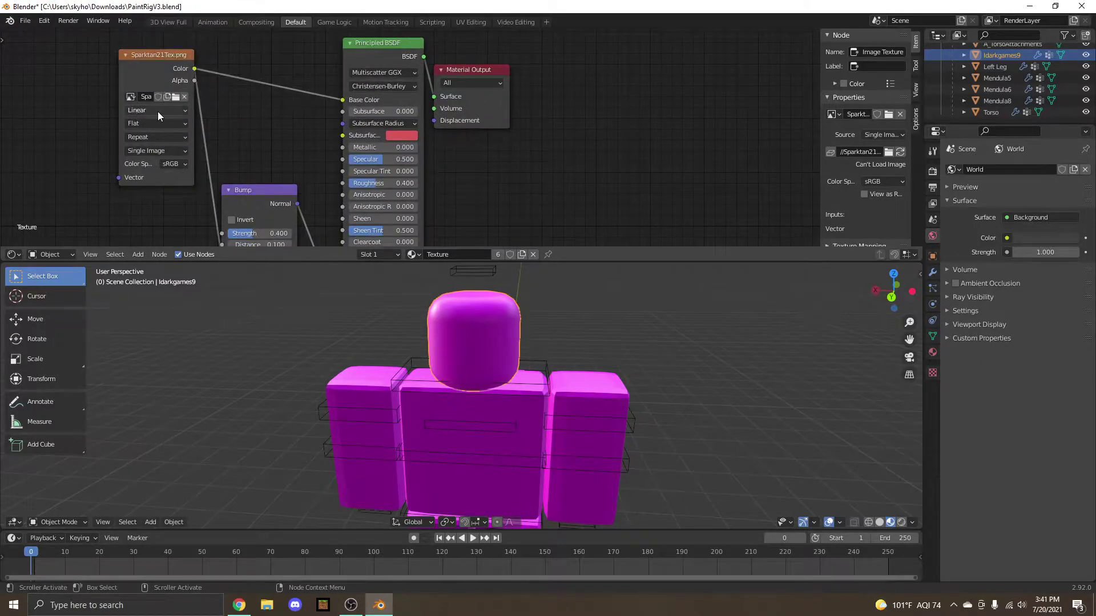
left_click(175, 97)
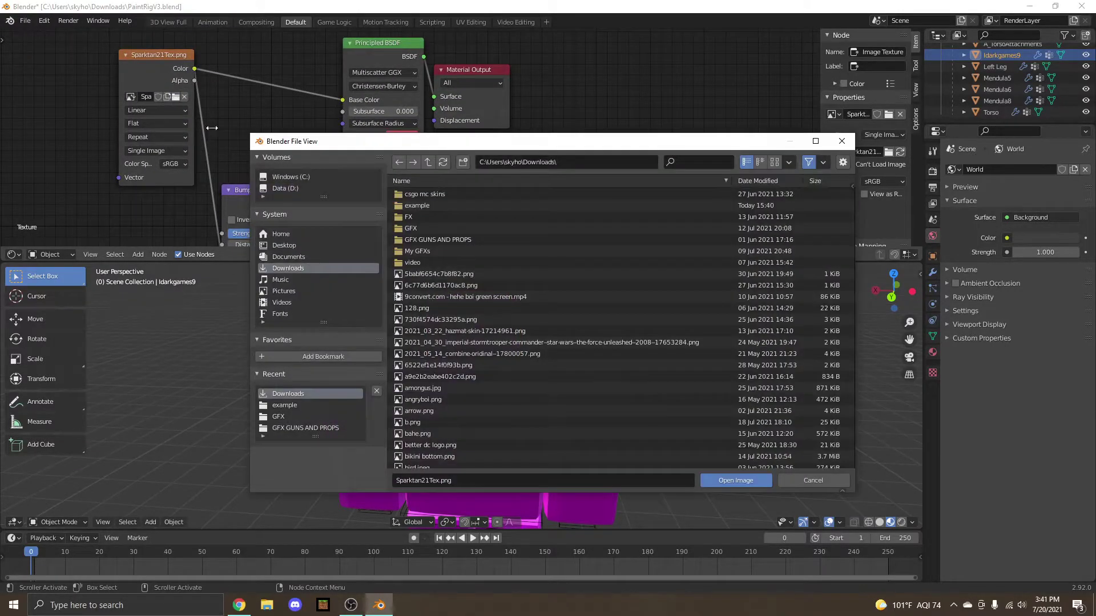
left_click(409, 206)
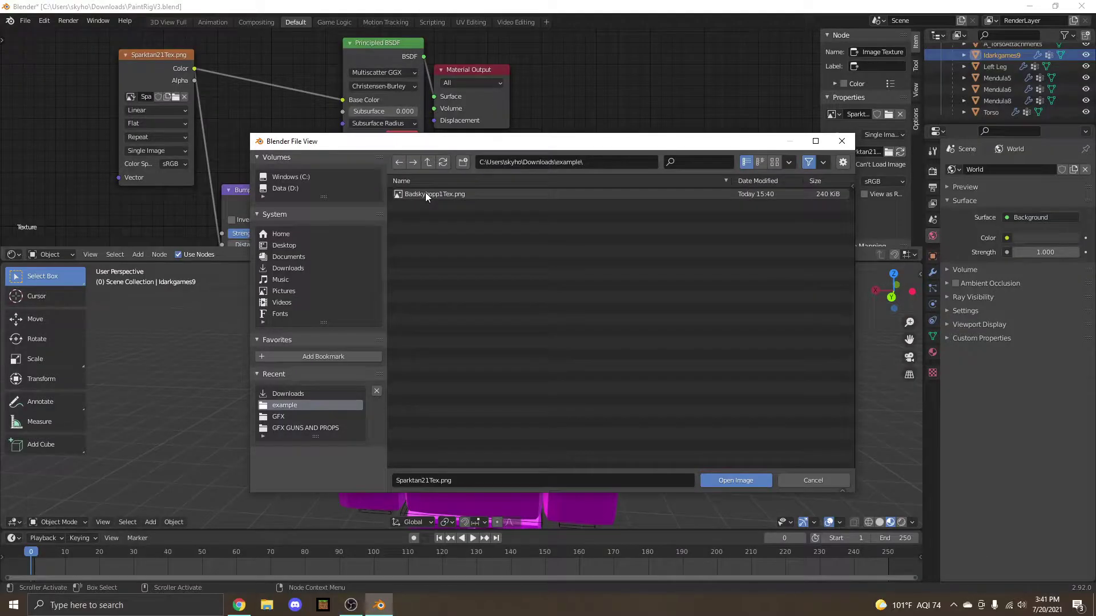
left_click(421, 245)
double_click(425, 195)
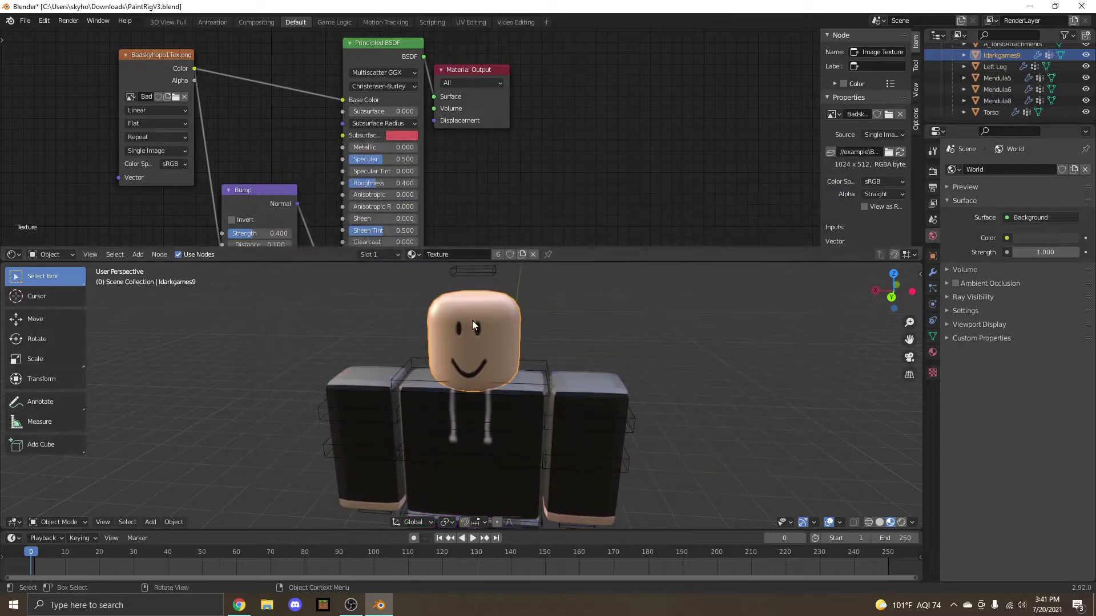
- Import HATS.obj from the example folder as a Wavefront model onto the rig
middle_click_drag(502, 424, 468, 320)
left_click(26, 21)
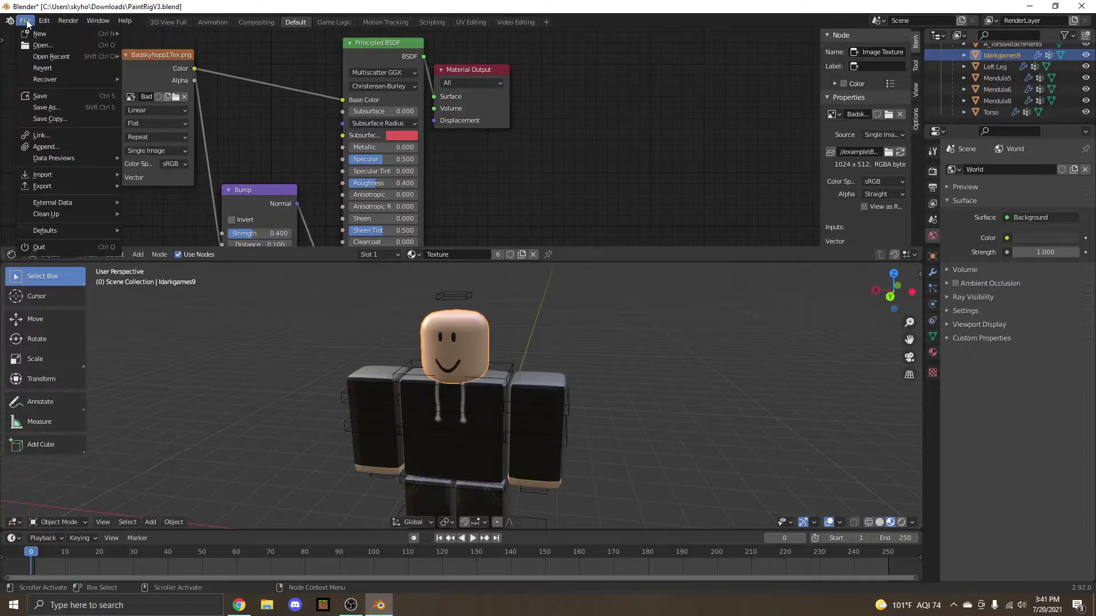
mouse_move(53, 176)
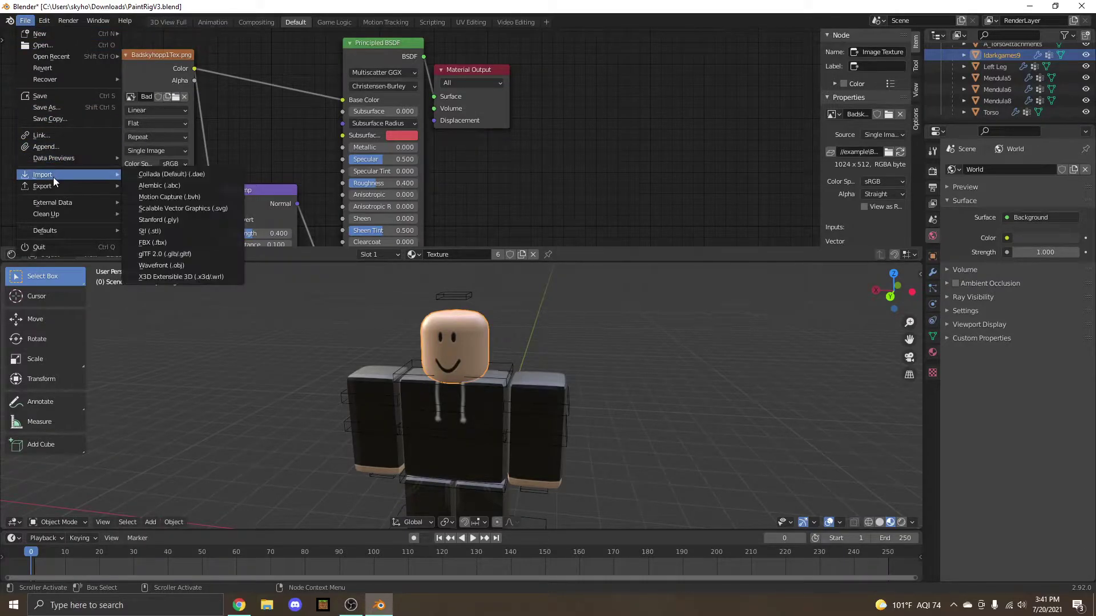
left_click(186, 266)
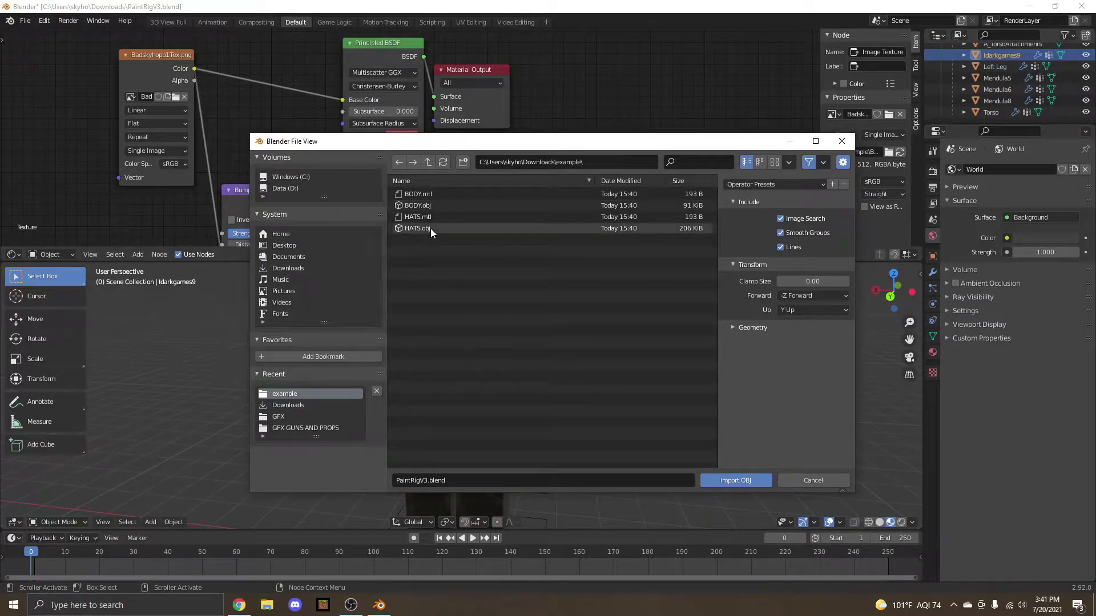
left_click(430, 228)
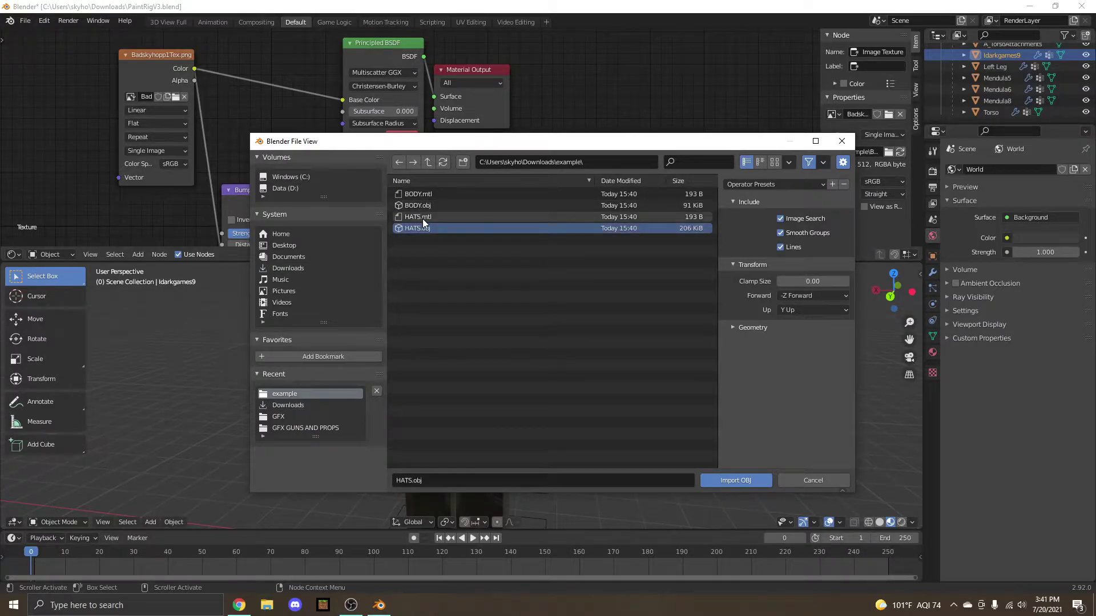
left_click(714, 481)
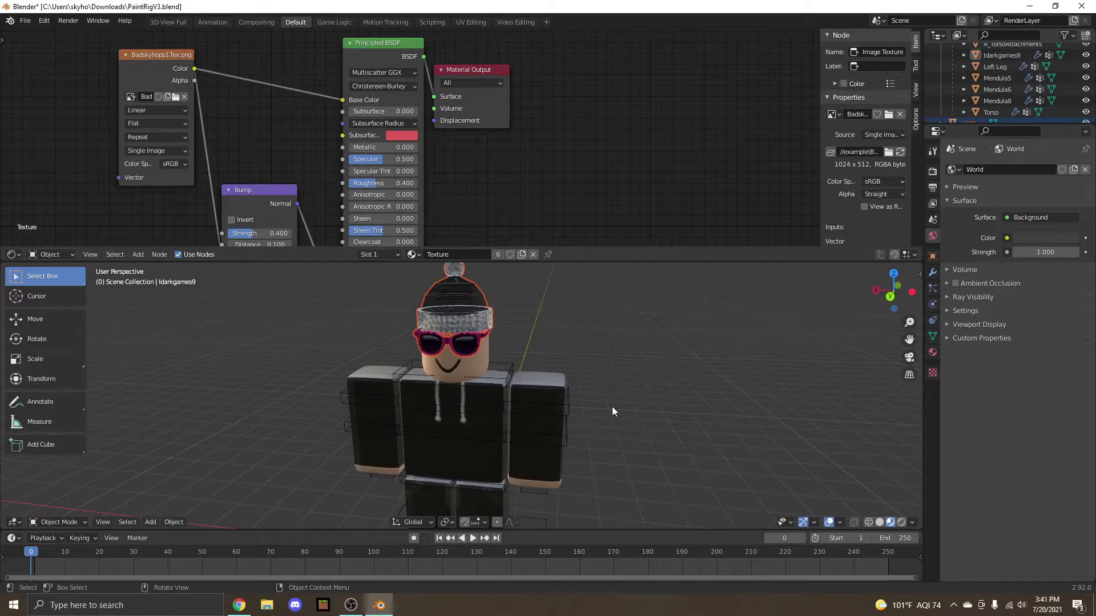
scroll(612, 406, "down", 2)
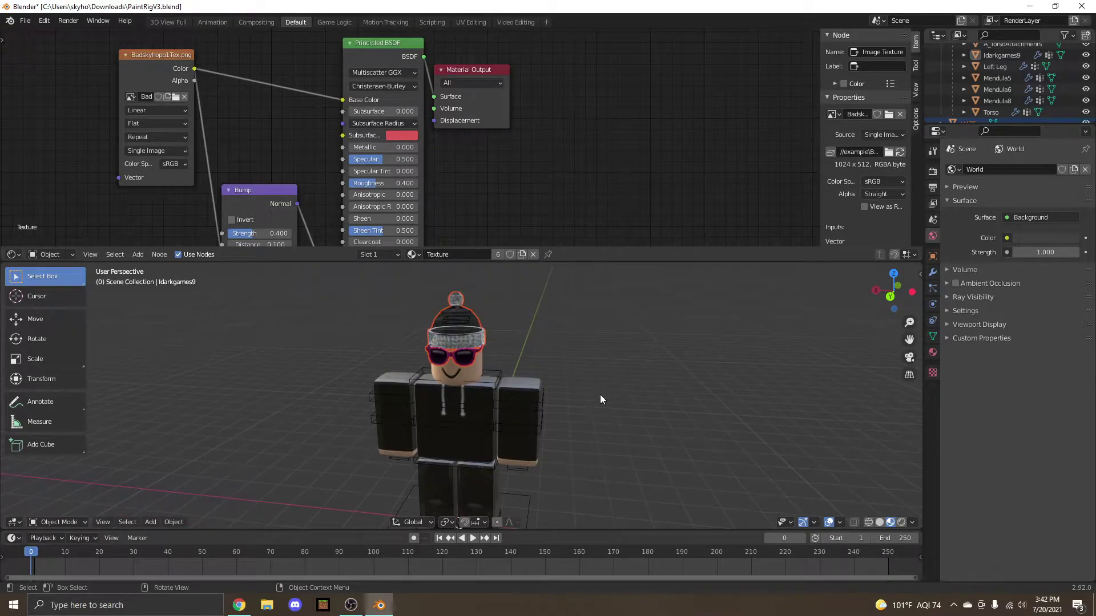
middle_click_drag(600, 396, 594, 355)
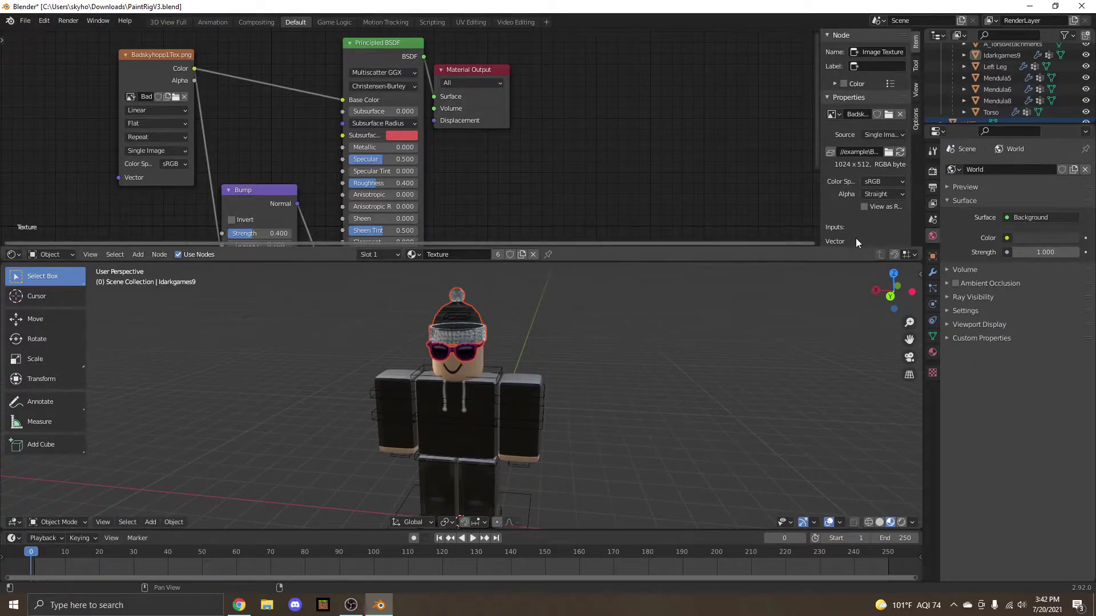
- Parent the HATS object to A_HeadAttachments using the Object parenting option
left_click_drag(962, 125, 957, 292)
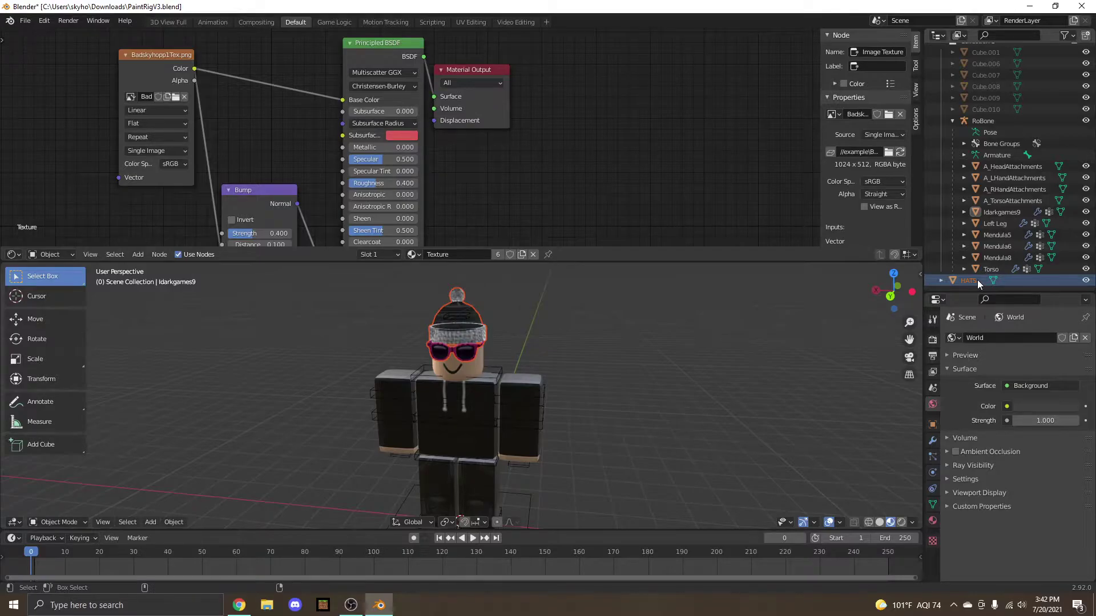
left_click(991, 166)
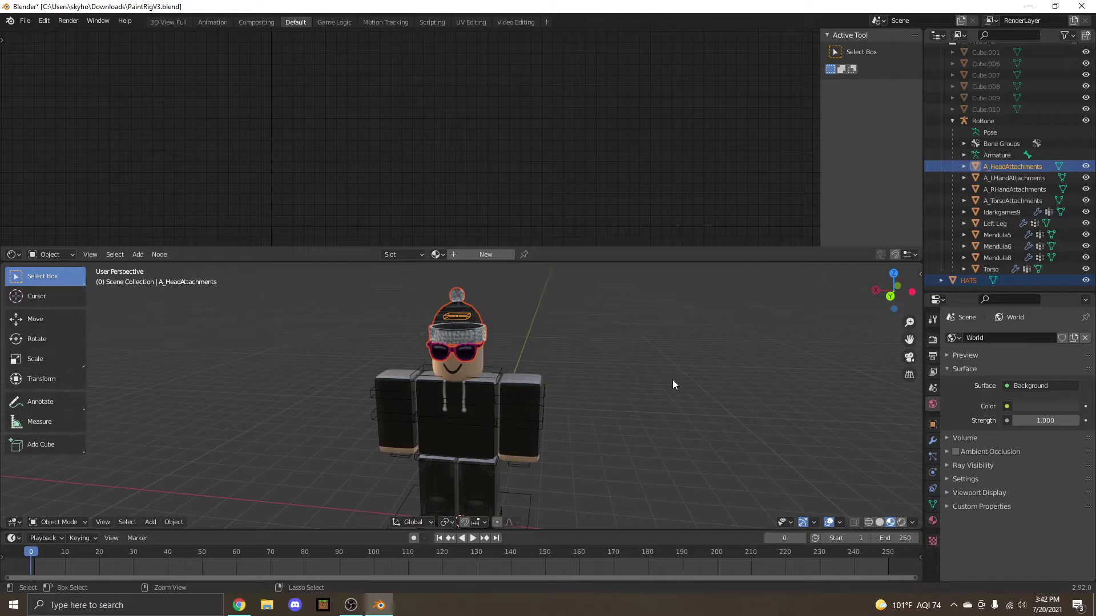
key("ctrl+p")
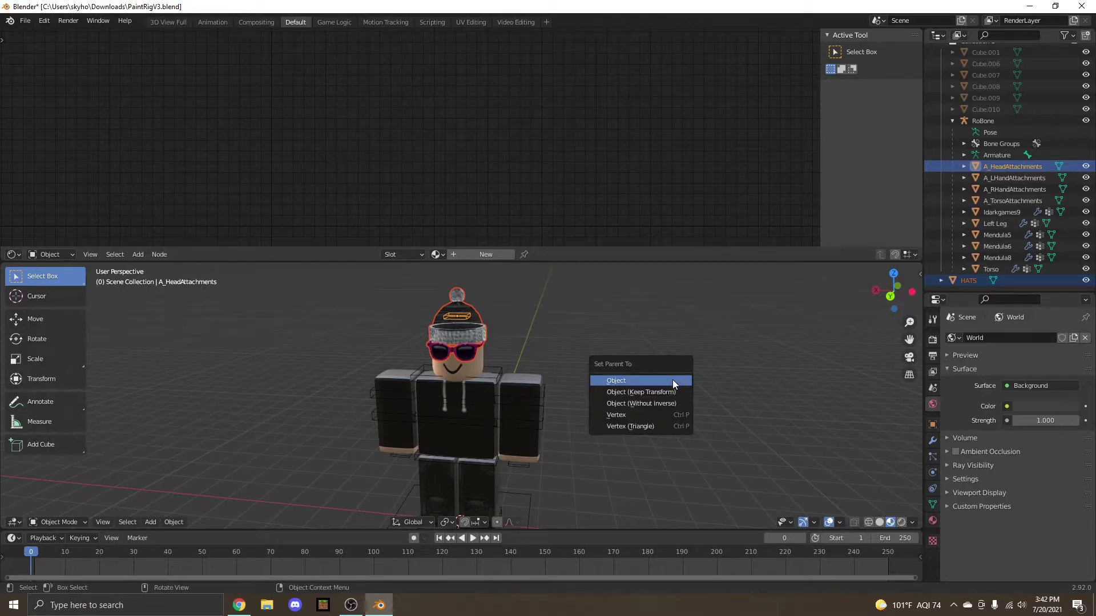
left_click(673, 379)
left_click(672, 379)
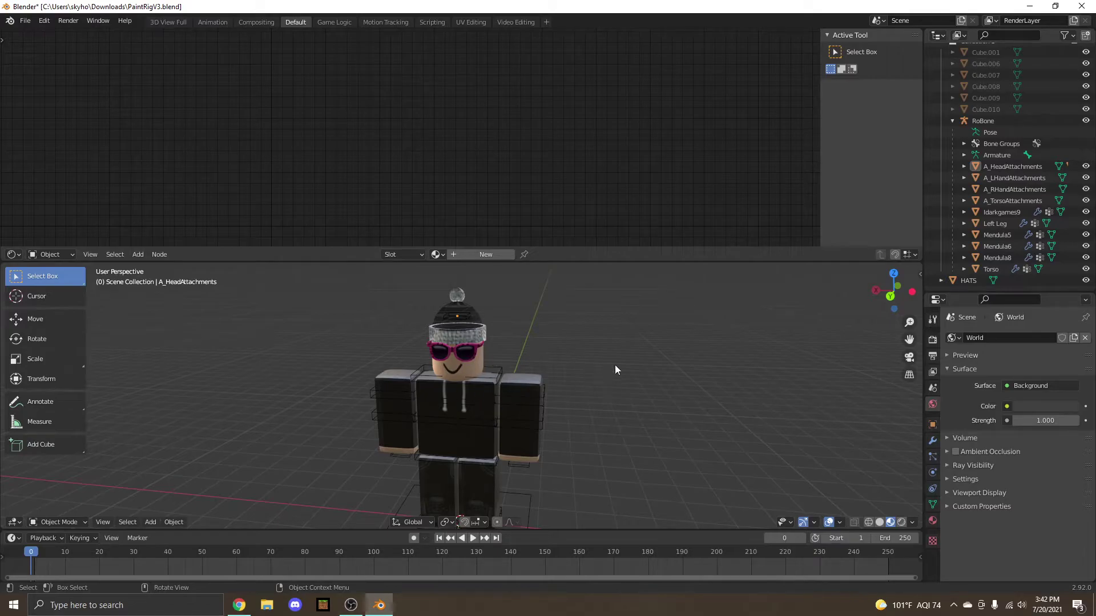
mouse_move(615, 366)
middle_mouse_down()
mouse_move(597, 357)
mouse_move(620, 360)
middle_mouse_up()
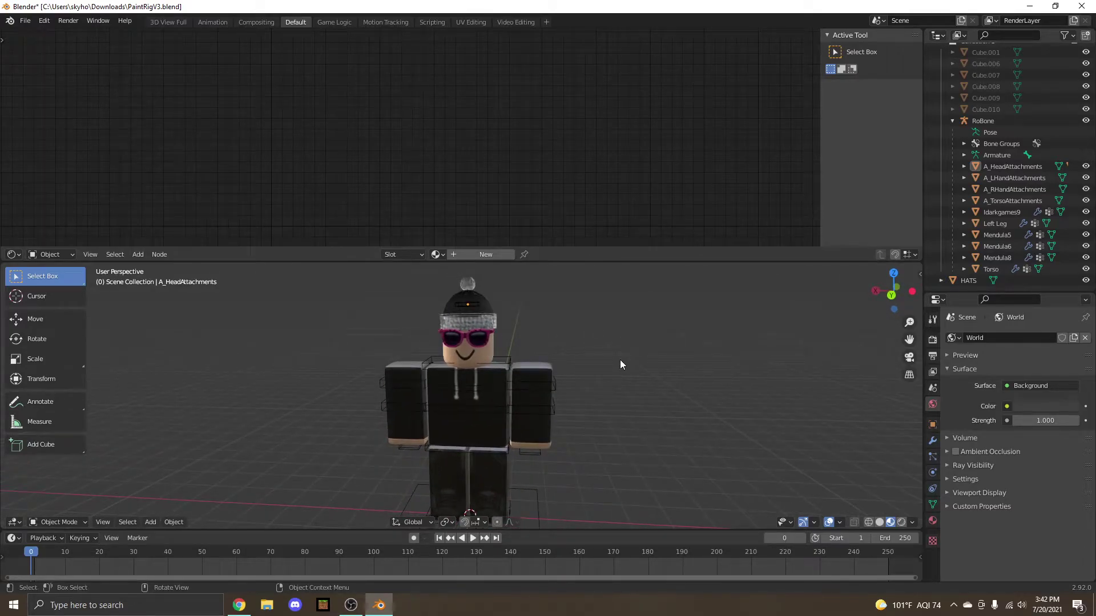
scroll(619, 360, "down", 2)
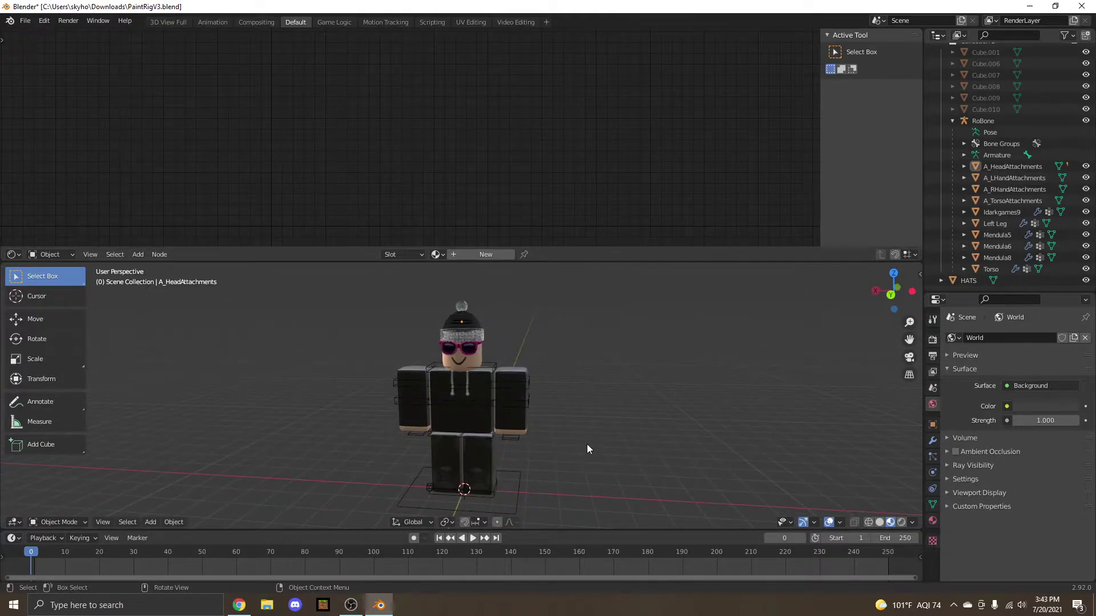
- Select the RoBone armature around the character and switch it from Object Mode to Pose Mode
middle_click_drag(587, 445, 585, 439)
left_click(502, 502)
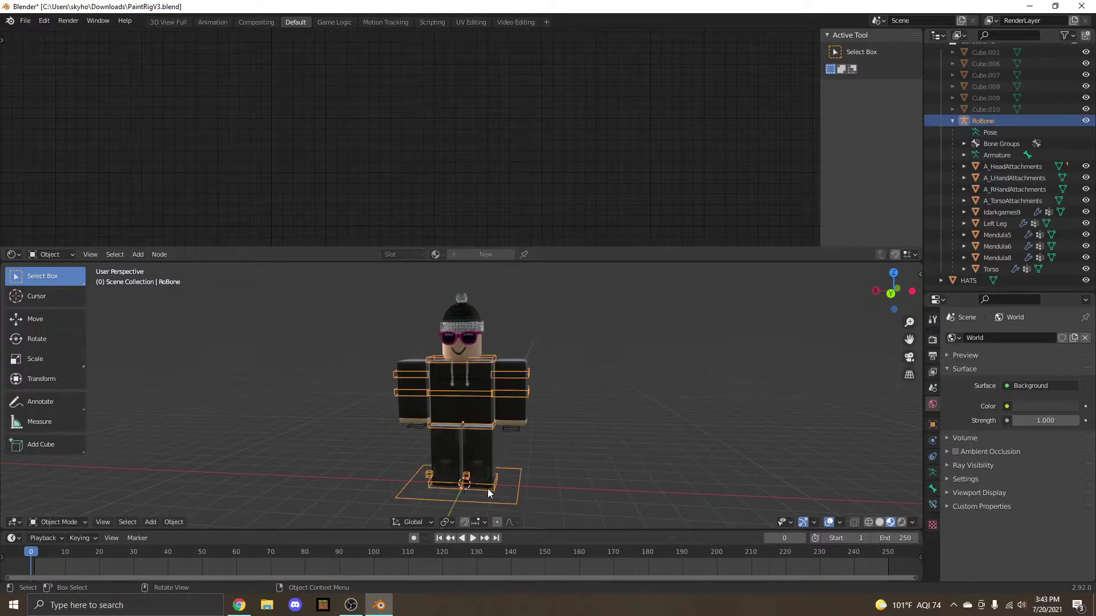
key("alt+a")
left_click(67, 526)
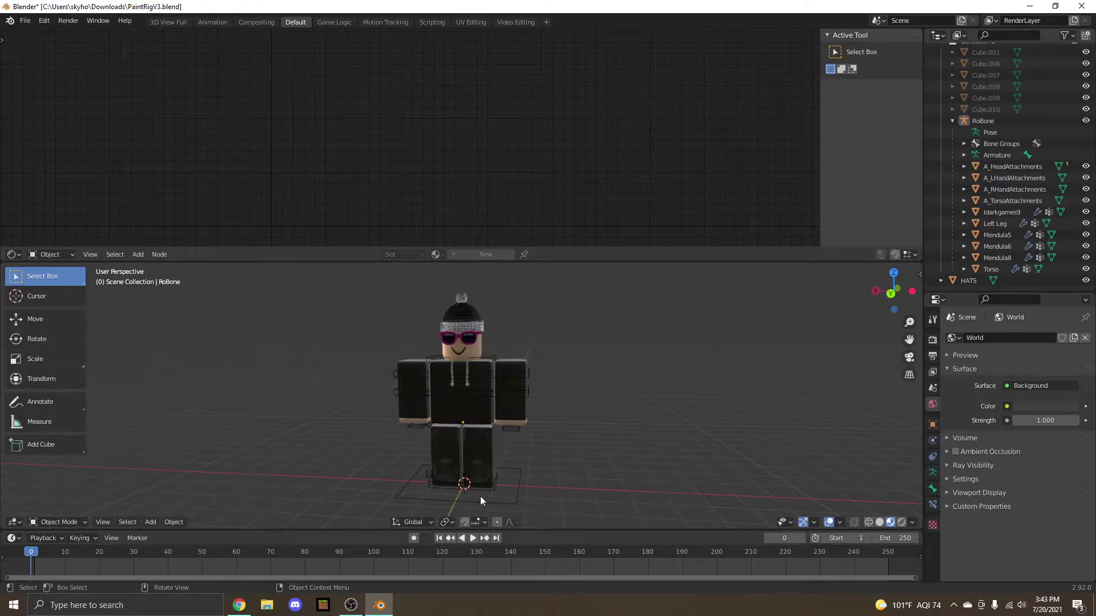
left_click(481, 496)
left_click(77, 524)
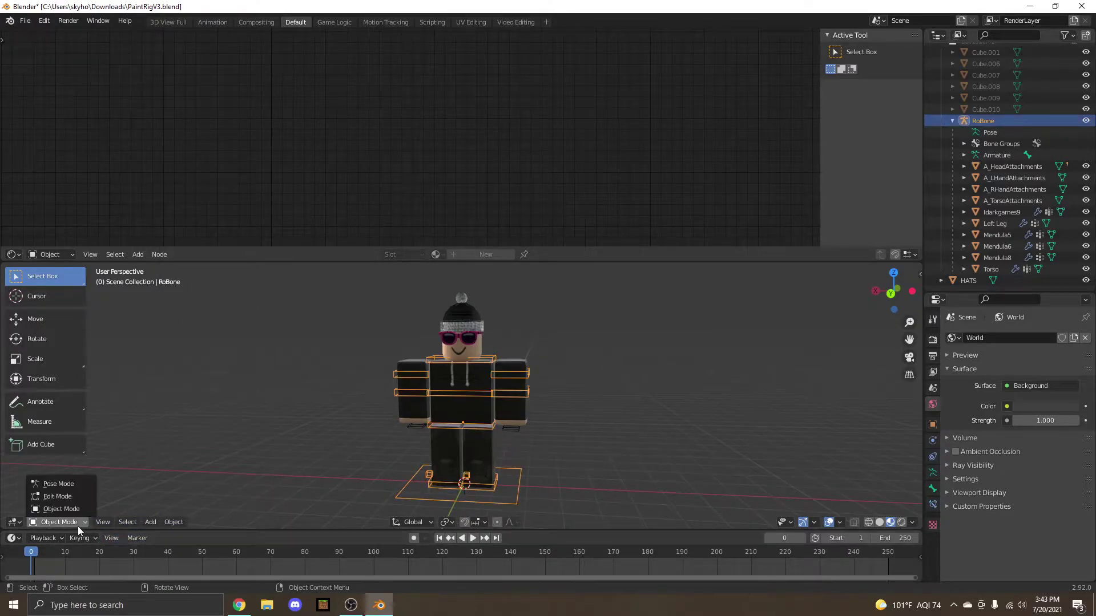
left_click(77, 485)
mouse_move(590, 458)
middle_mouse_down()
mouse_move(578, 458)
mouse_move(587, 460)
middle_mouse_up()
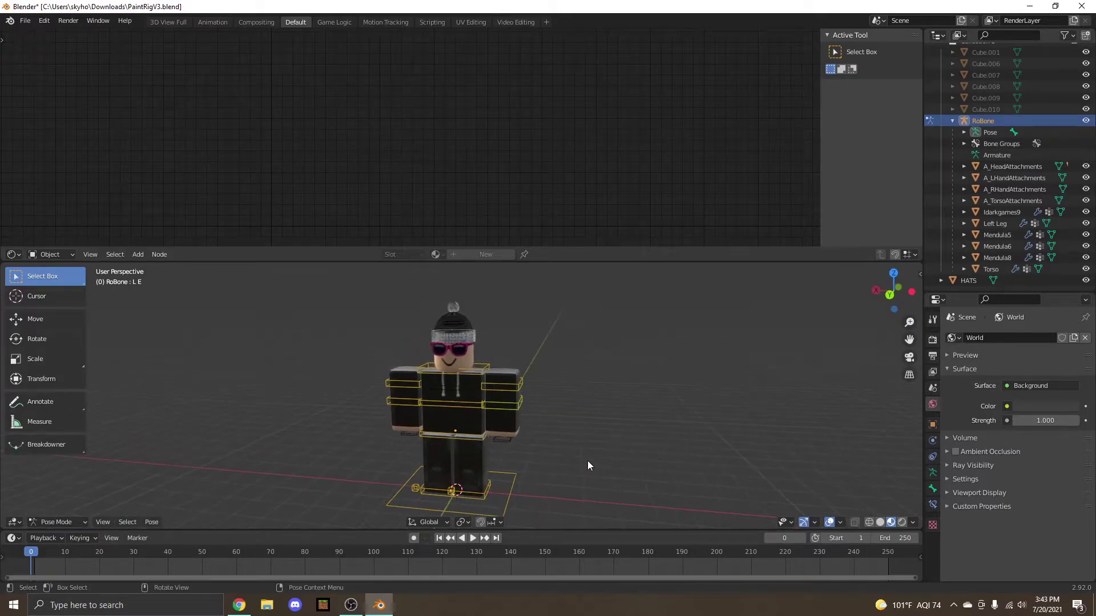
- Rotate the Head bone slightly about its vertical axis with the Rotate tool
left_click(452, 366)
left_click(17, 319)
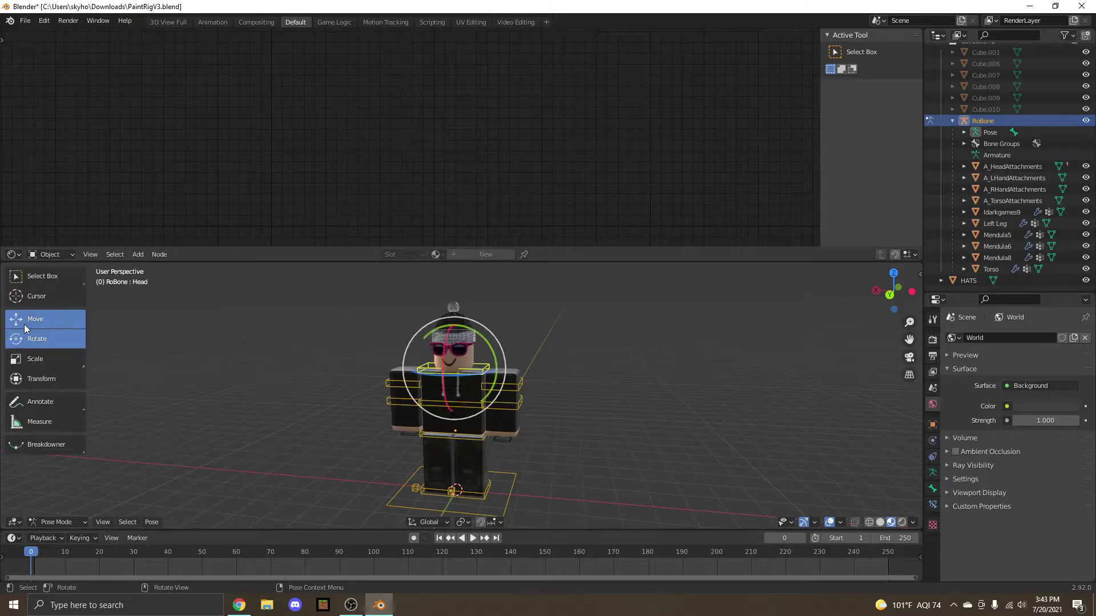
left_click(23, 339)
mouse_move(463, 377)
left_mouse_down()
mouse_move(439, 371)
mouse_move(451, 374)
left_mouse_up()
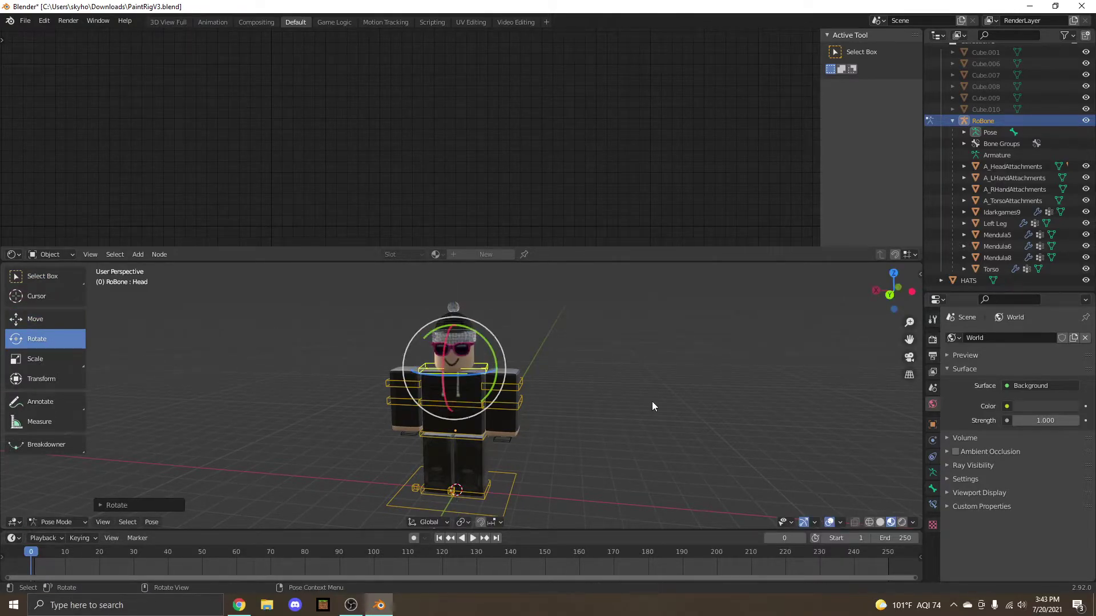
mouse_move(652, 402)
middle_mouse_down()
mouse_move(675, 401)
mouse_move(631, 393)
mouse_move(685, 392)
mouse_move(656, 396)
middle_mouse_up()
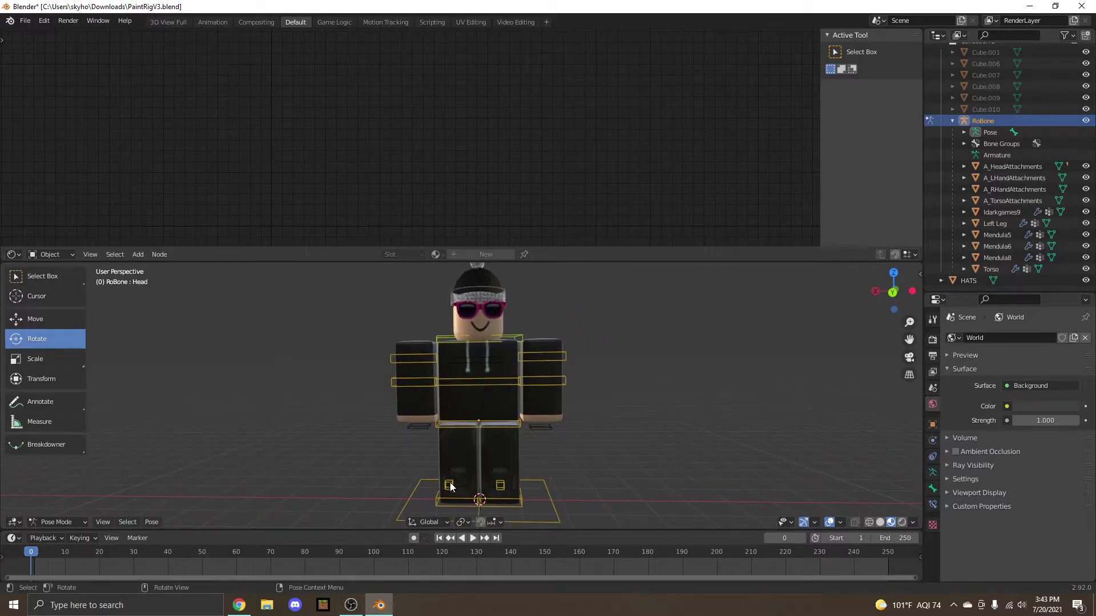
- Try lowering the character's hips by moving the Lower bone down along the Z axis
left_click(463, 422)
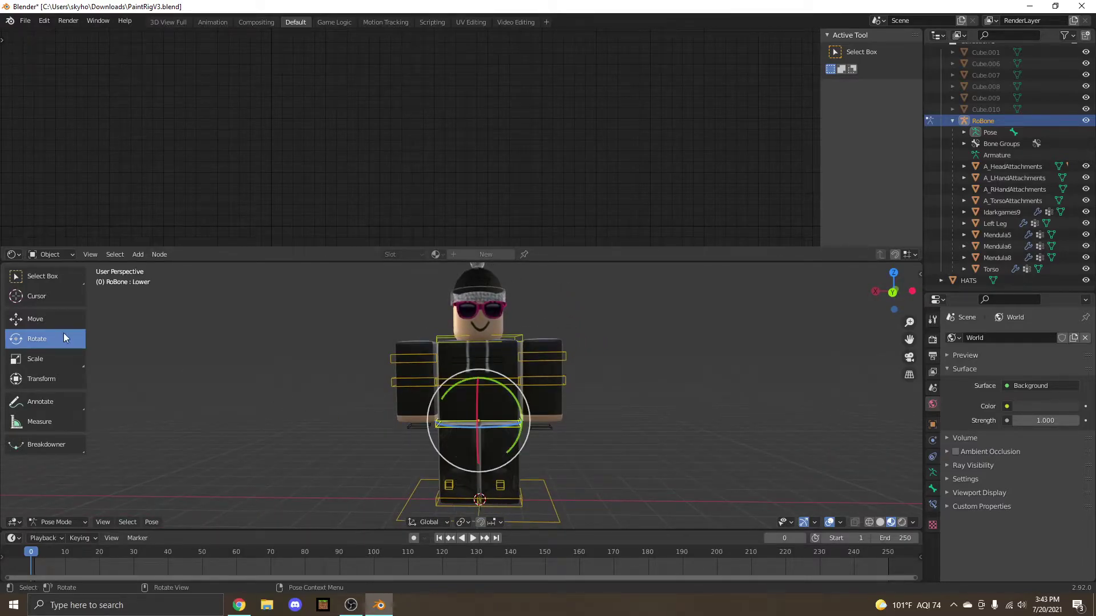
left_click(57, 320)
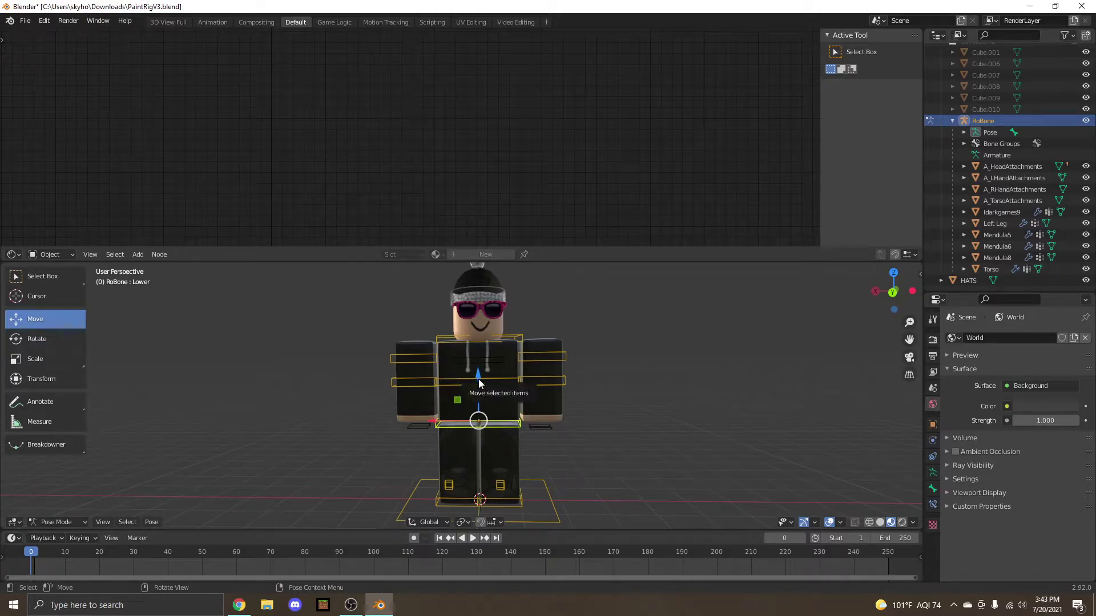
left_click_drag(478, 379, 478, 405)
middle_click_drag(666, 431, 514, 445)
- Try moving the foot bone L K.001 toward the character's back along the Y axis
left_click(356, 485)
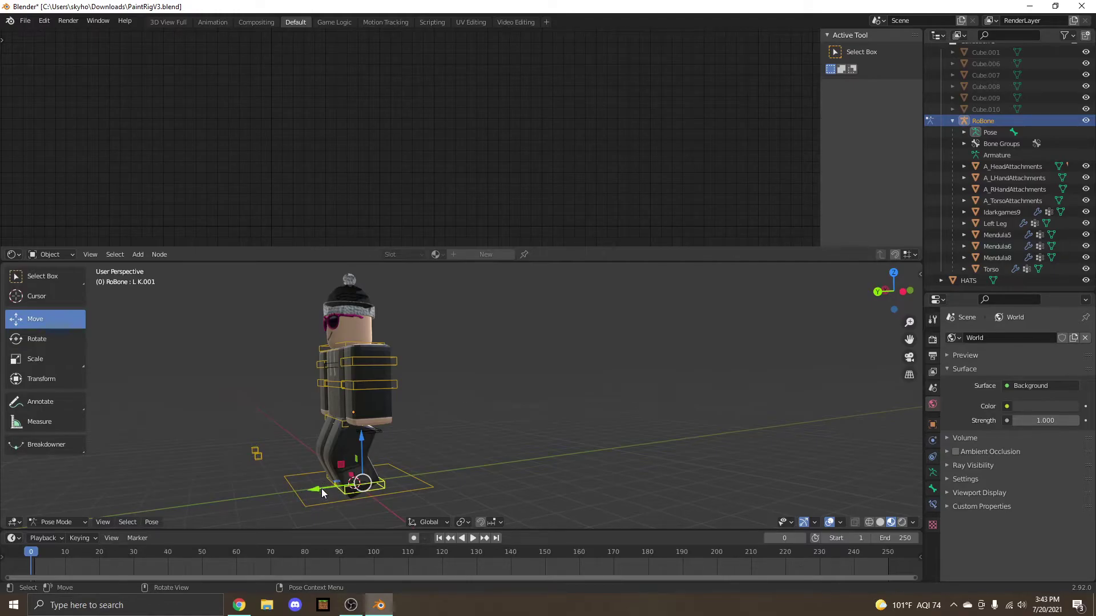
left_click_drag(321, 488, 360, 483)
middle_click_drag(366, 483, 683, 480)
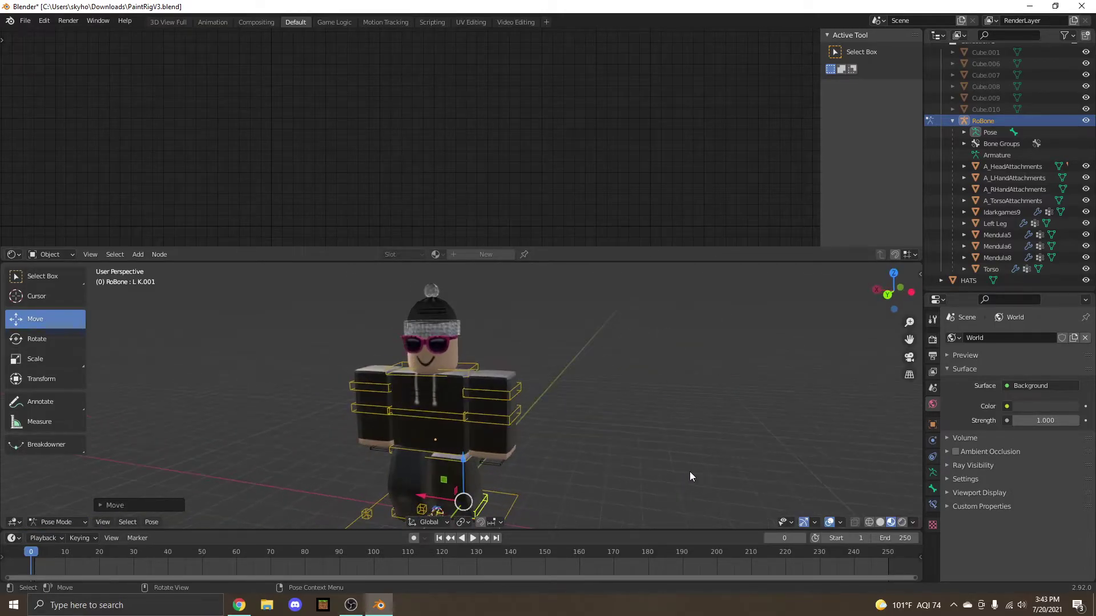
scroll(690, 473, "down", 2)
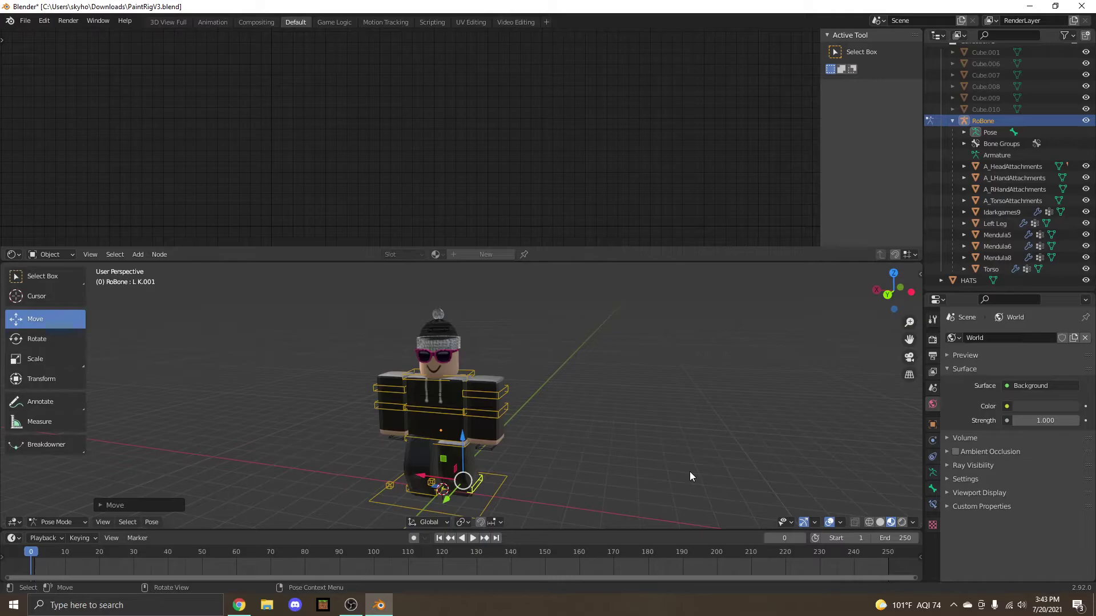
- Undo the foot bone move and the hip bone move
key("ctrl+z")
key("ctrl+z")
key("ctrl+z")
key("ctrl+z")
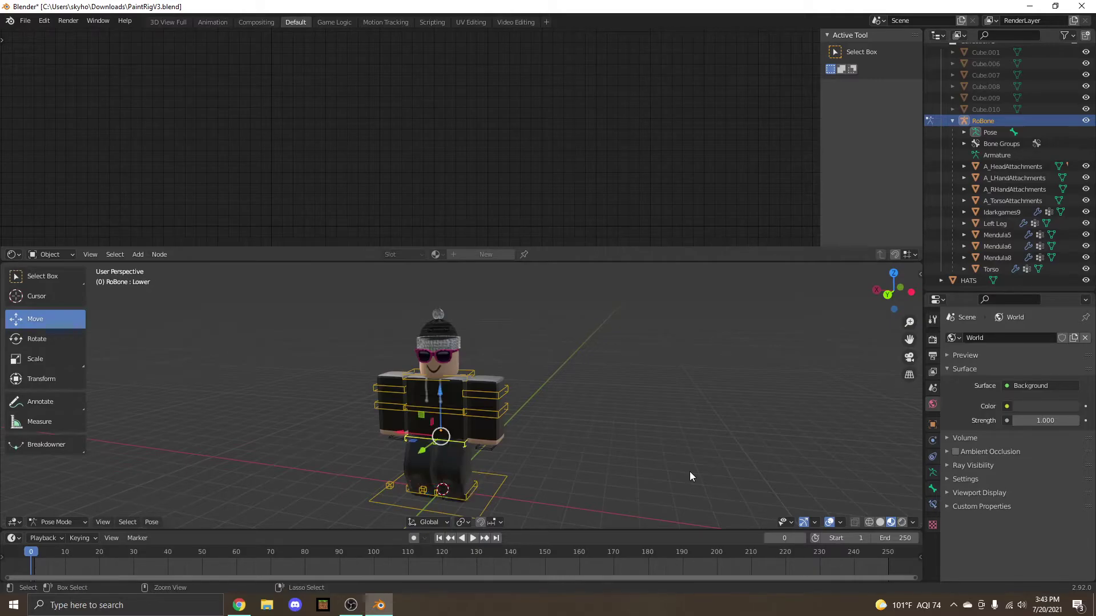
middle_click_drag(677, 454, 682, 448)
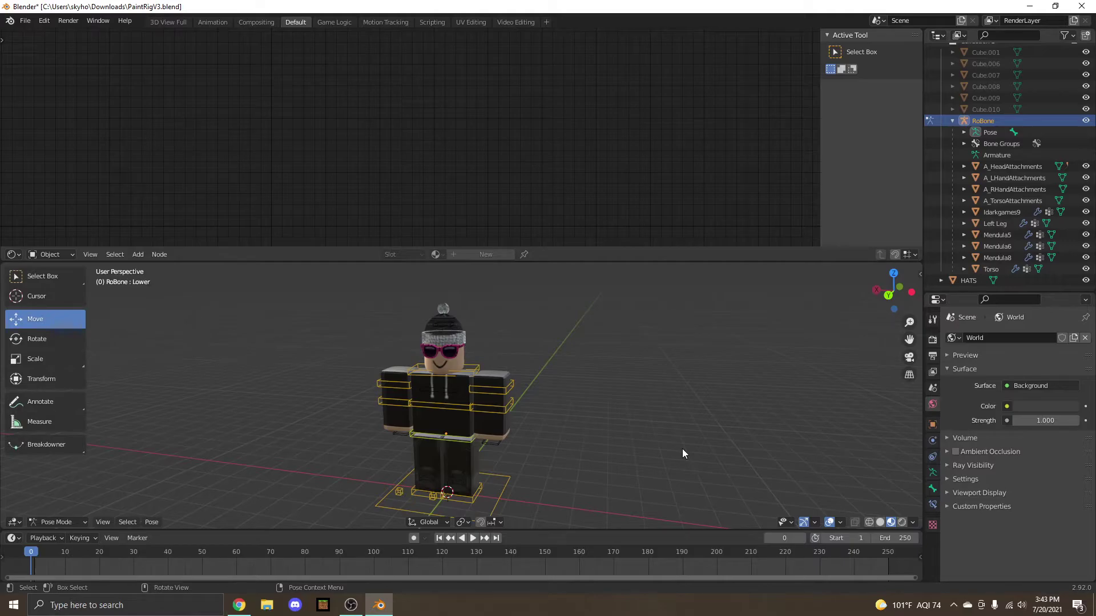
scroll(671, 446, "up", 1)
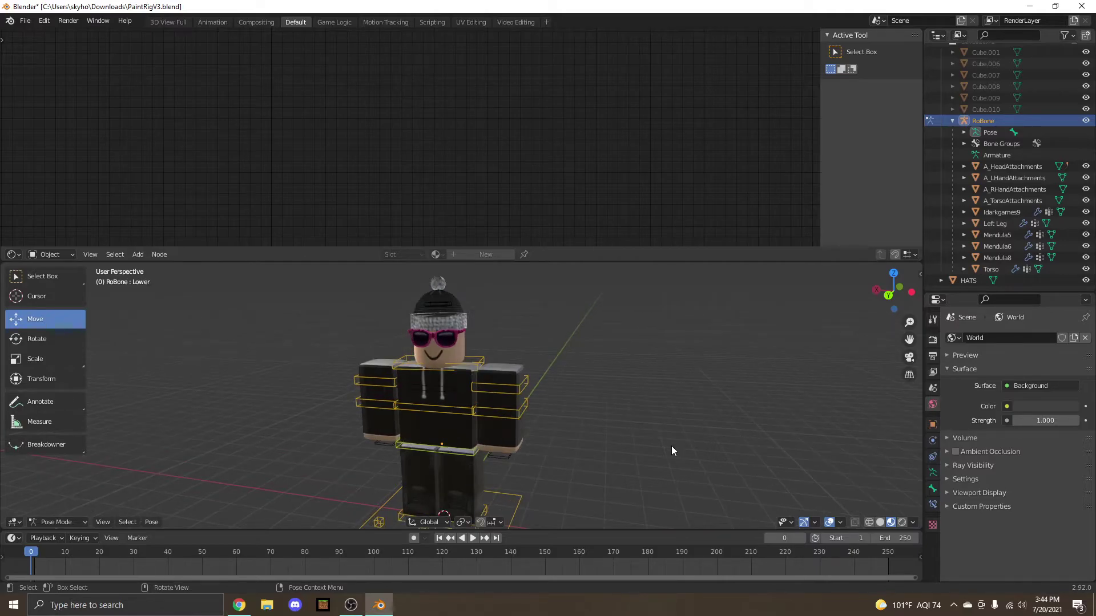
middle_click_drag(671, 448, 691, 448)
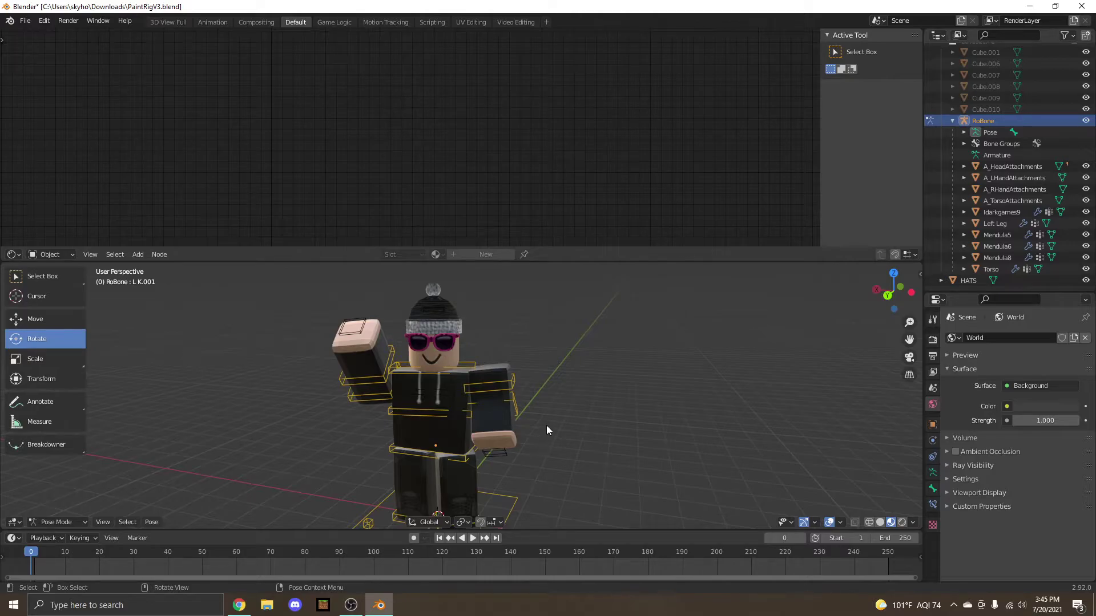
- Set the world background color to an Environment Texture and switch the viewport to Rendered shading
left_click(933, 388)
left_click(933, 404)
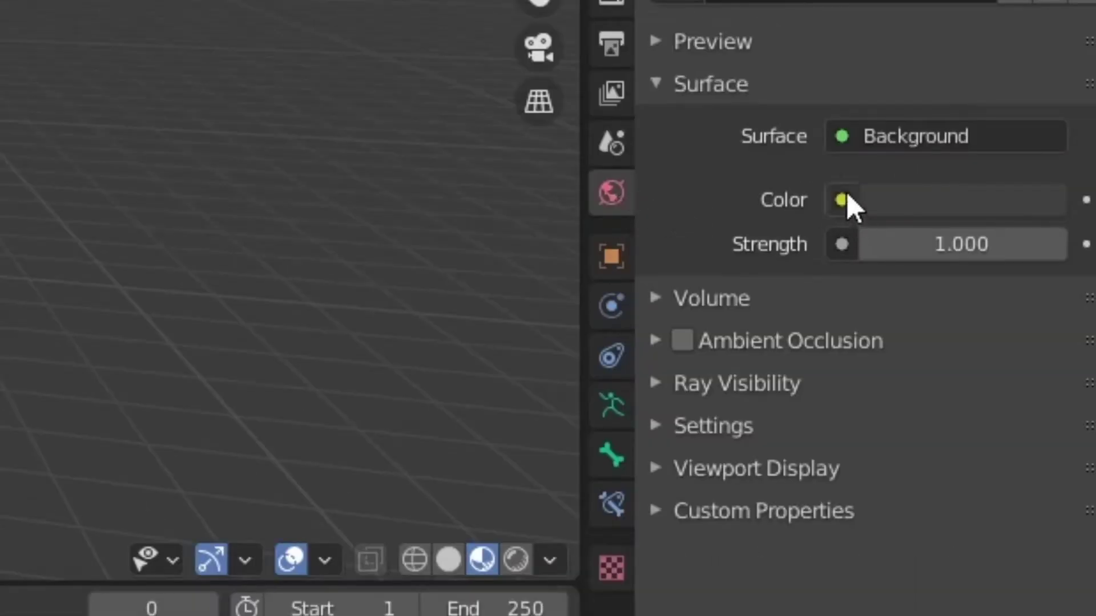
left_click(841, 201)
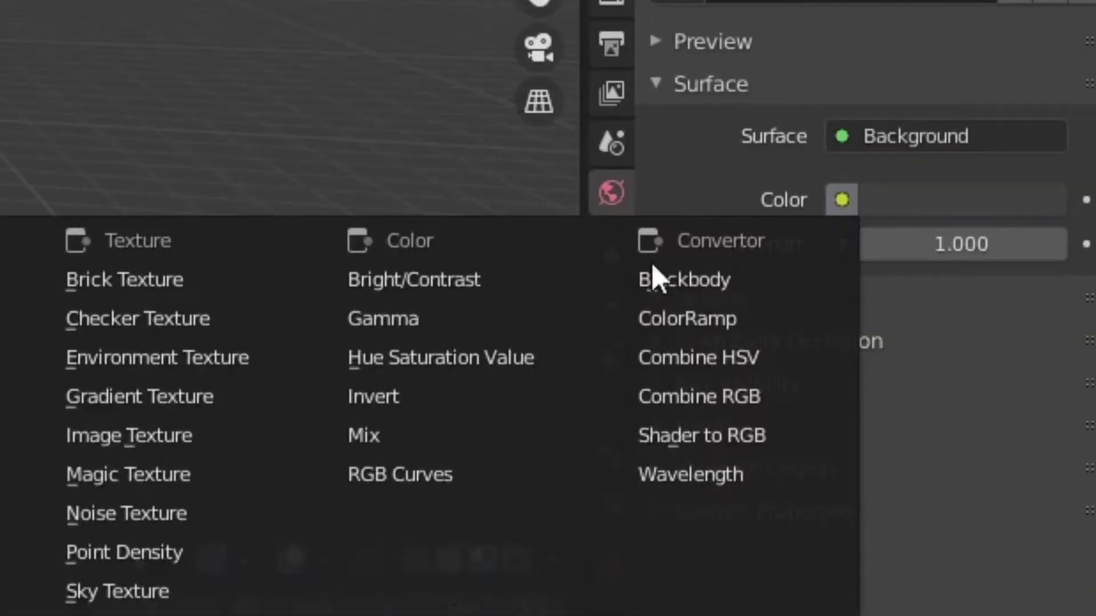
left_click(188, 351)
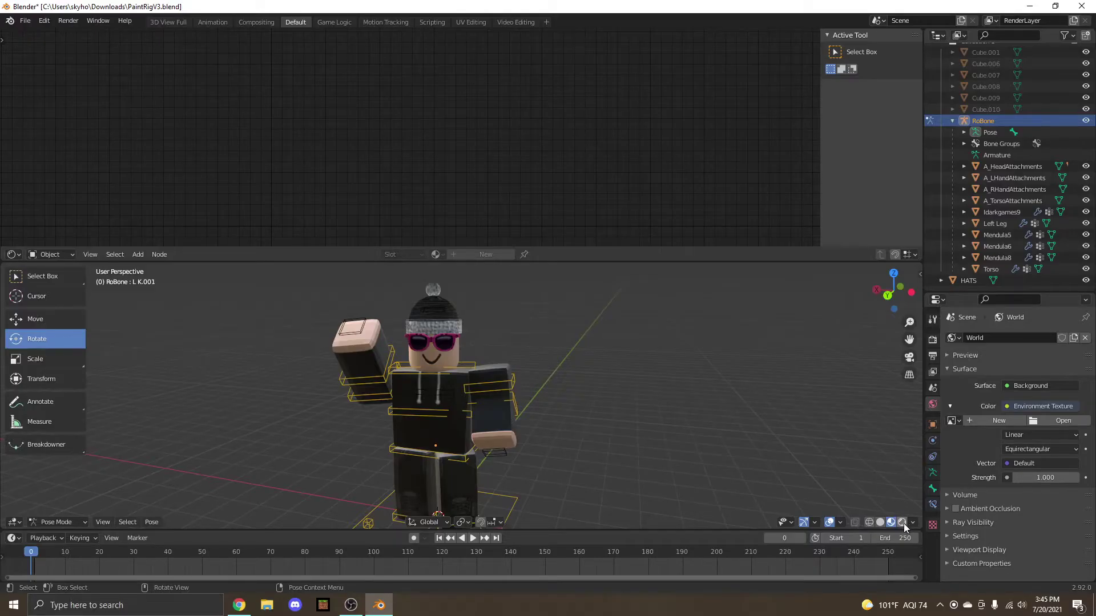
left_click(903, 522)
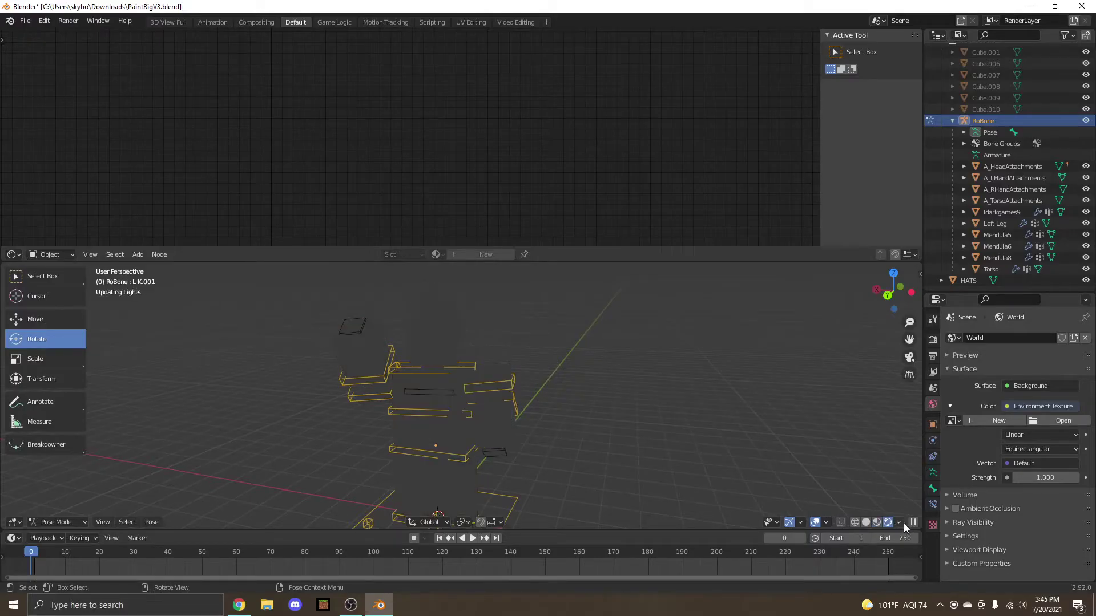
- Change the scene's render engine to Eevee
left_click(932, 340)
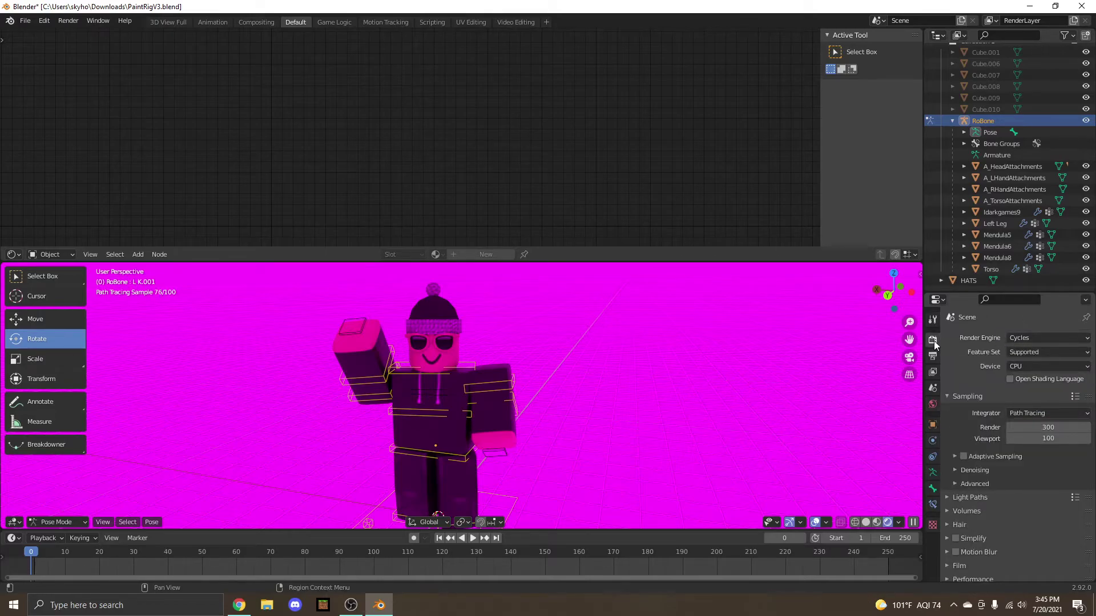
left_click(1022, 338)
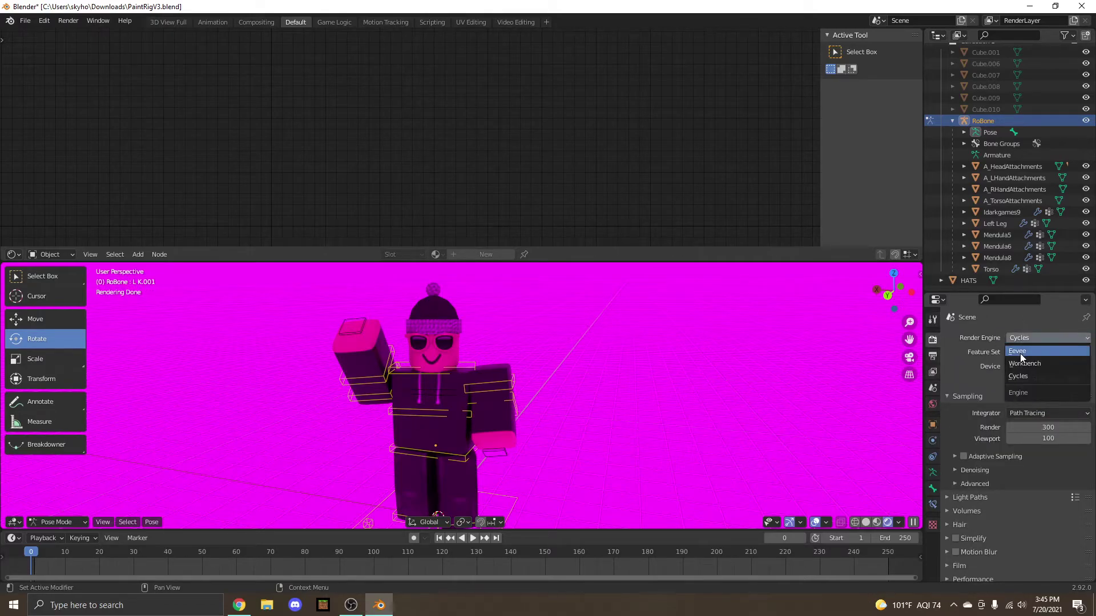
left_click(1019, 354)
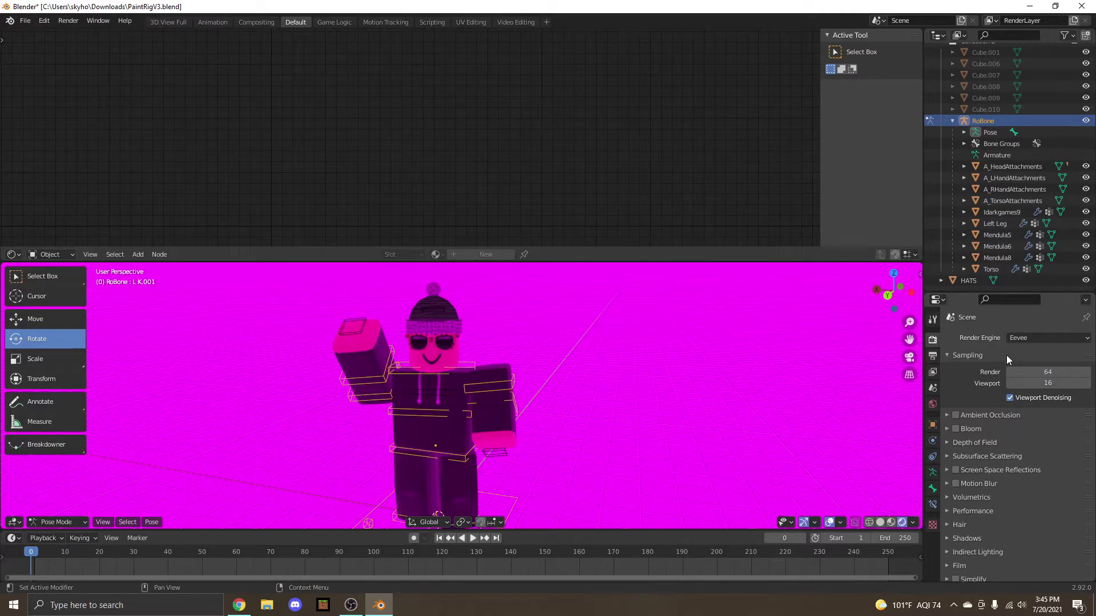
left_click(1026, 340)
left_click(1026, 339)
- Search the Downloads folder for 8k and load spruit_sunrise_8k.hdr as the world's environment texture
left_click(931, 405)
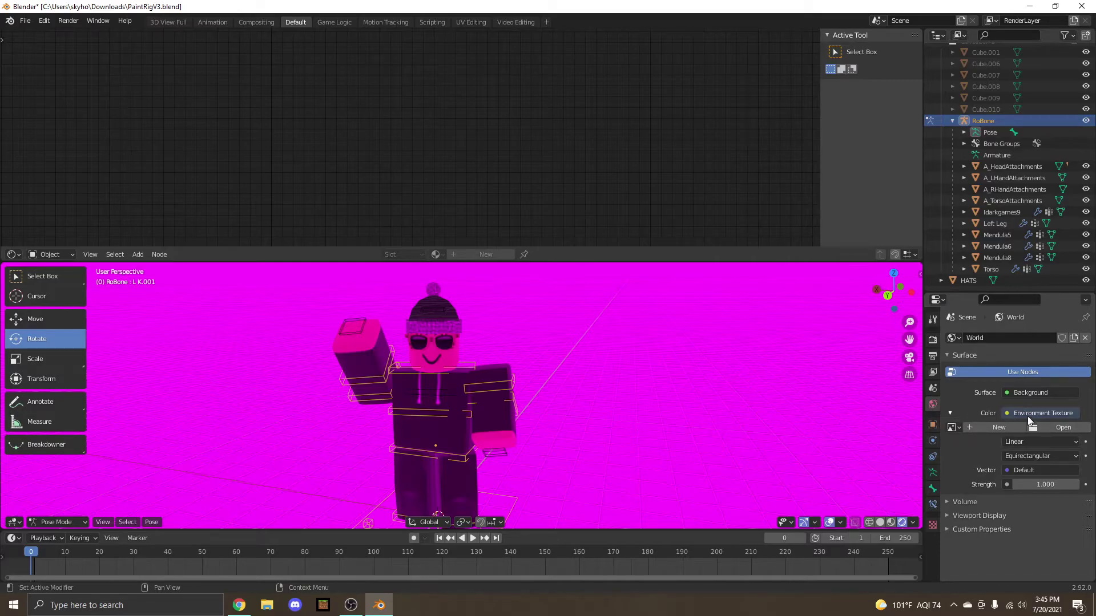
left_click(1057, 427)
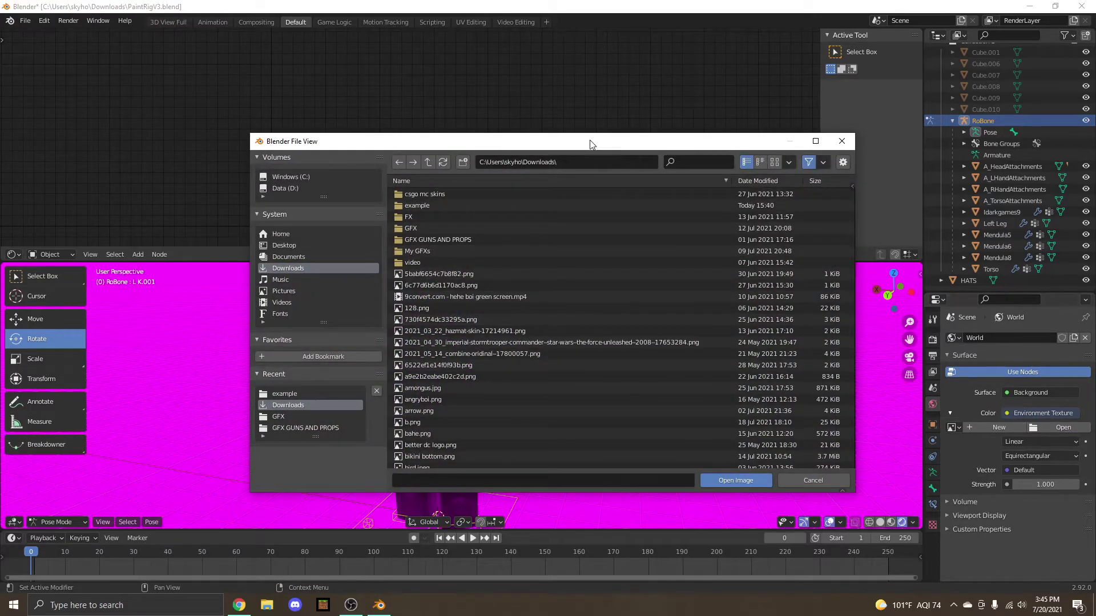
left_click_drag(577, 148, 875, 206)
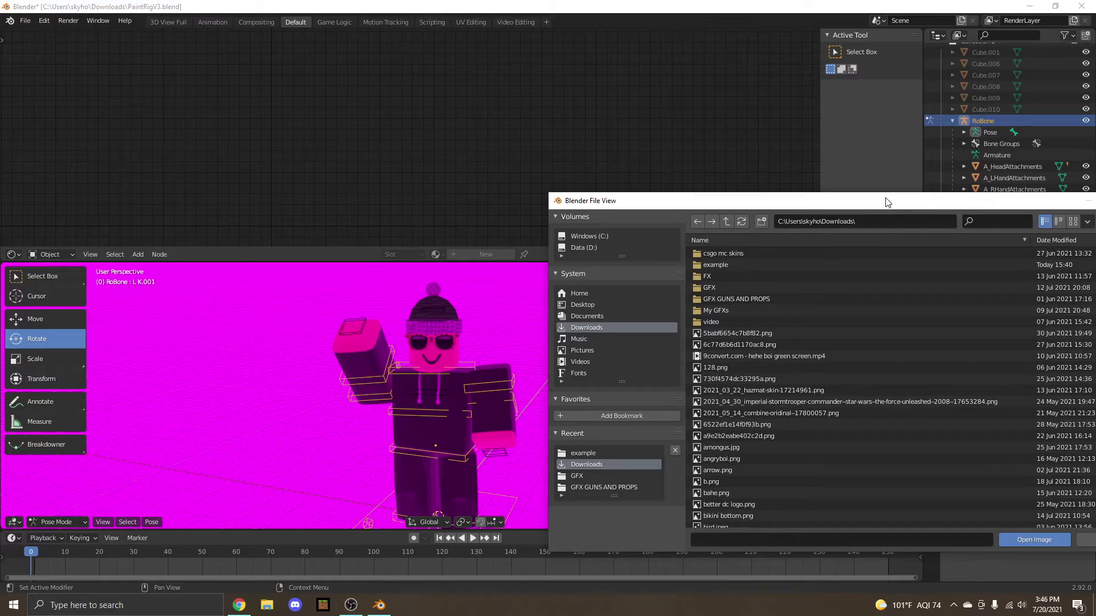
left_click_drag(873, 201, 872, 163)
left_click(750, 165)
type("8k")
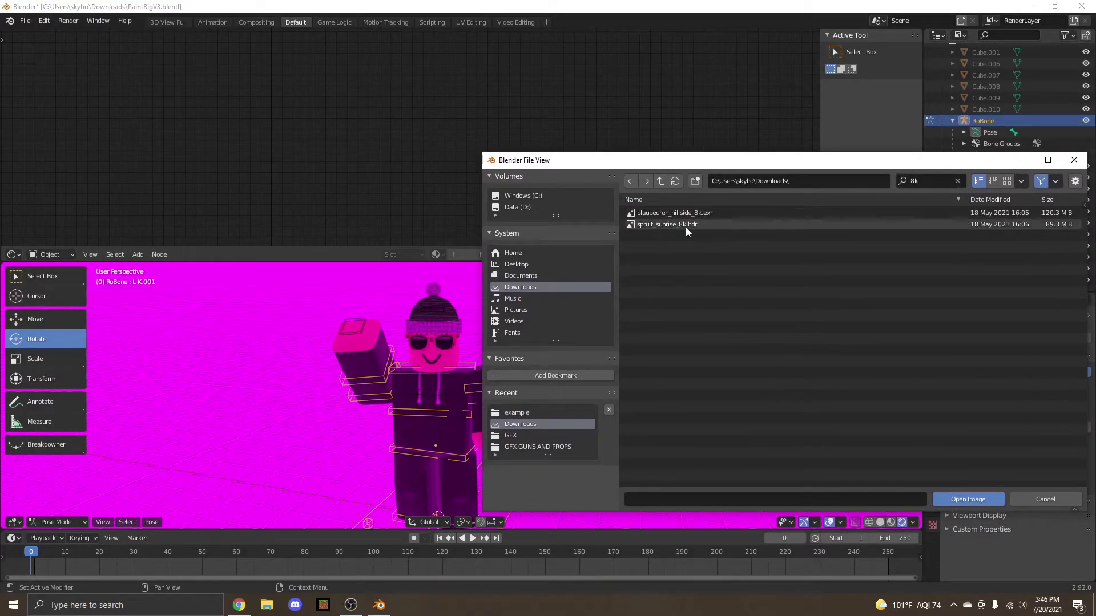
left_click(707, 222)
left_click(958, 499)
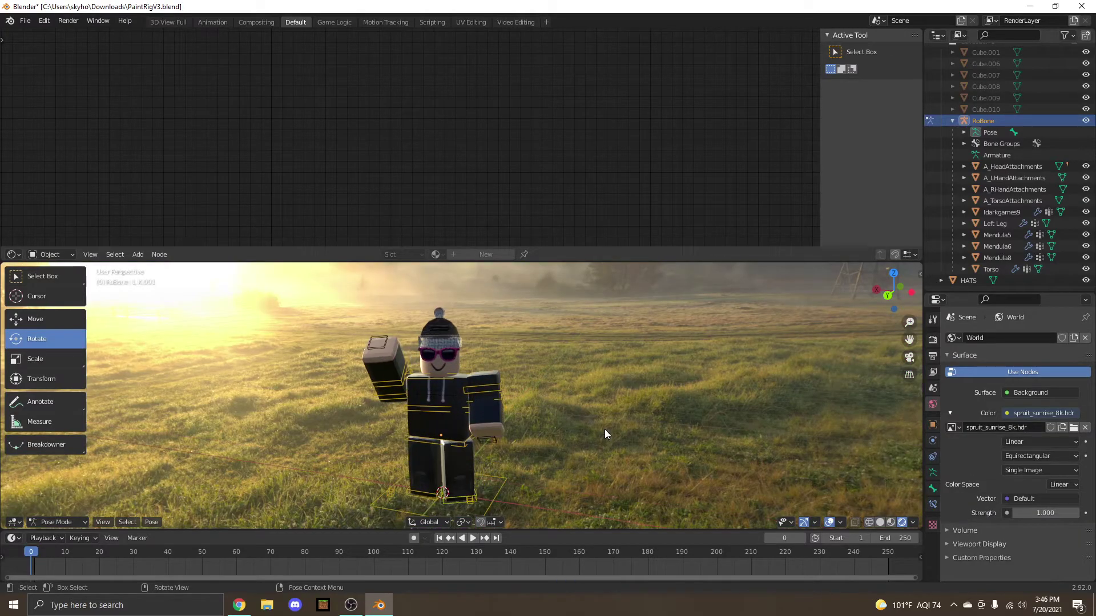
mouse_move(605, 429)
middle_mouse_down()
mouse_move(649, 427)
mouse_move(612, 427)
middle_mouse_up()
scroll(612, 427, "down", 6)
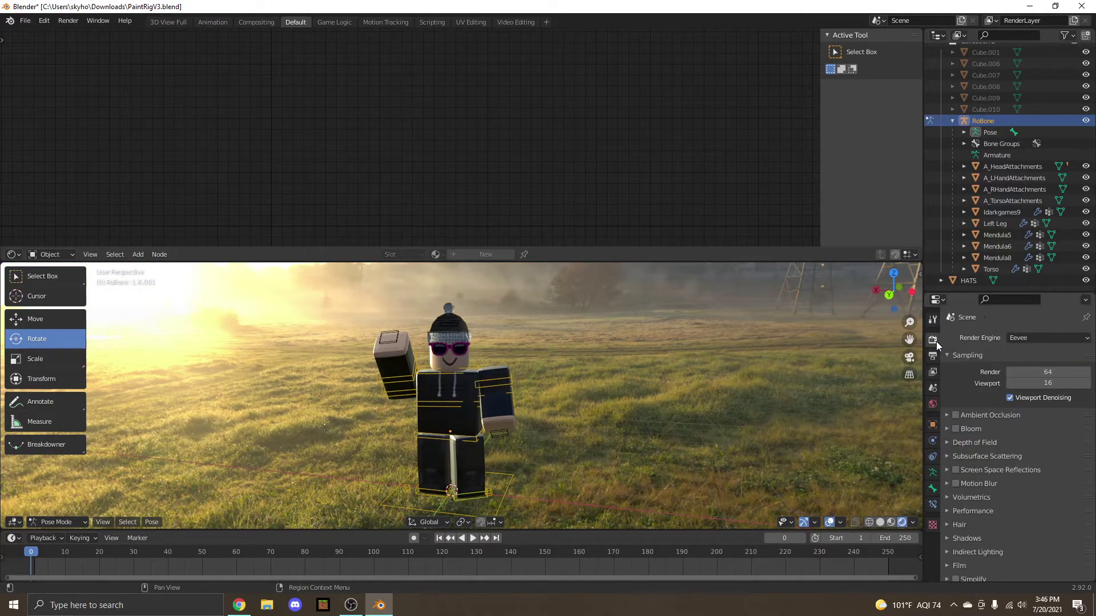
- Enable Ambient Occlusion in the Eevee render settings and check the avatar's shading up close
scroll(994, 381, "down", 2)
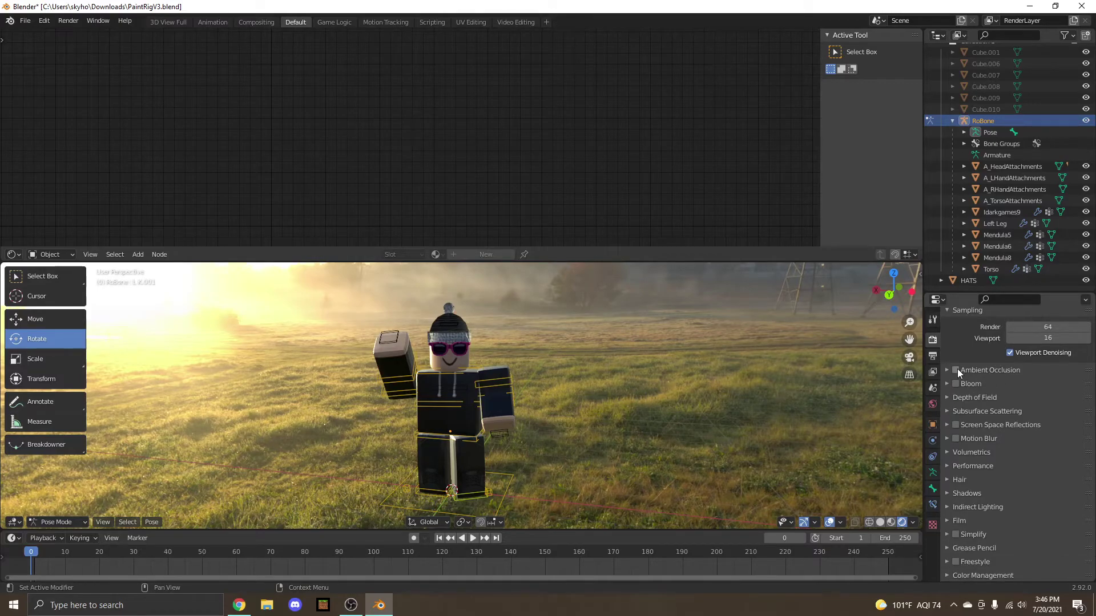
left_click(957, 369)
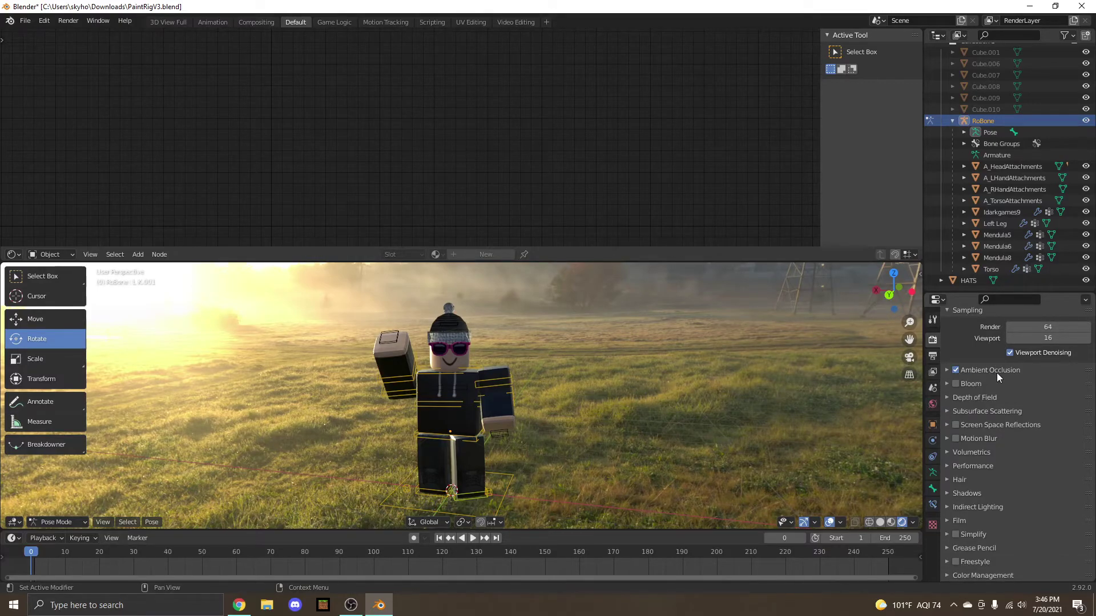
scroll(662, 412, "up", 1)
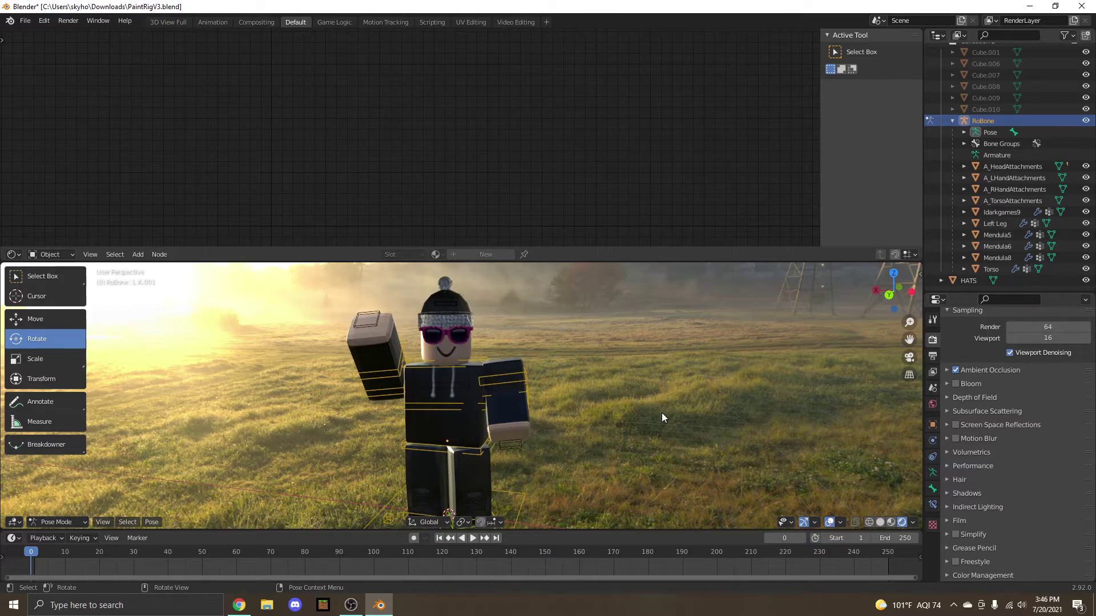
middle_click_drag(662, 412, 662, 414)
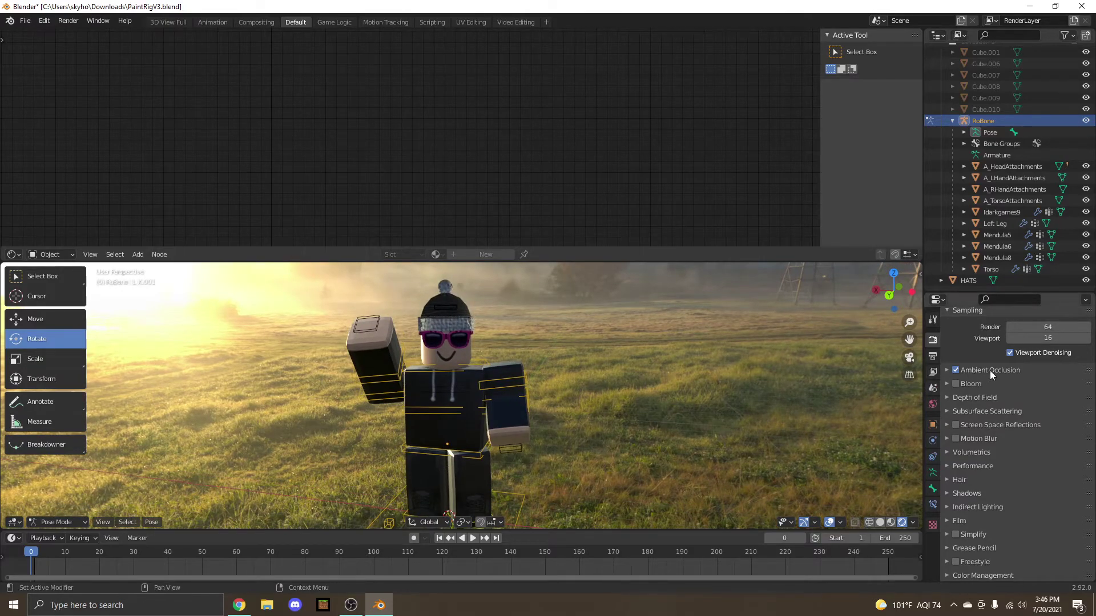
scroll(549, 404, "up", 1)
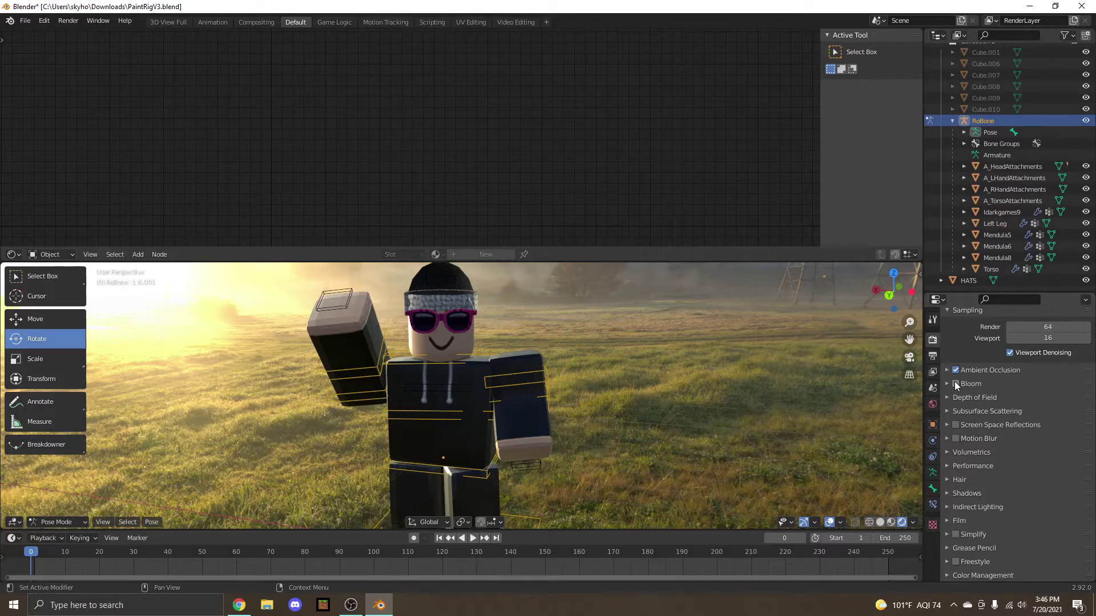
- Try the Bloom effect by toggling it on and off to compare the scene's glow
left_click(956, 384)
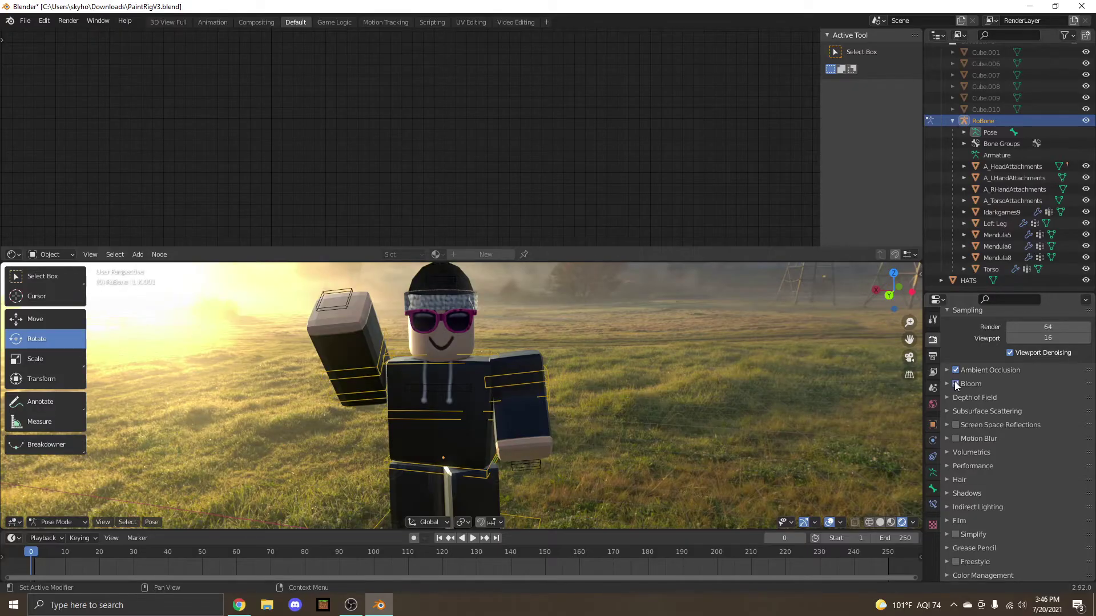
left_click(956, 384)
left_click(955, 384)
left_click(955, 384)
left_click(955, 384)
left_click(956, 383)
left_click(956, 384)
left_click(955, 384)
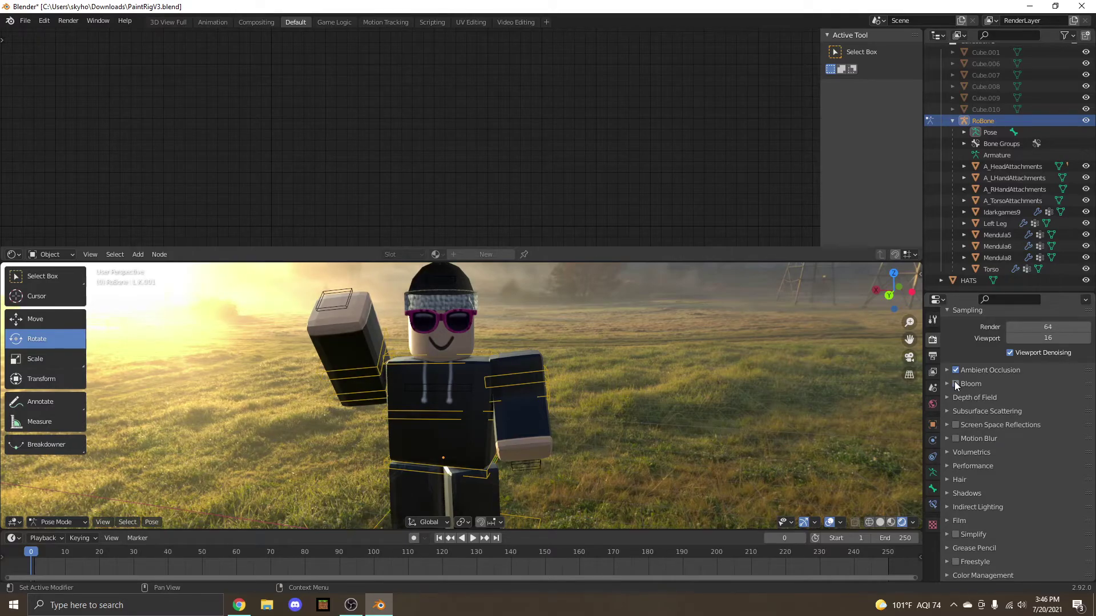
left_click(955, 383)
left_click(955, 383)
- Make the film background transparent so the HDRI image is hidden behind the avatar
left_click(949, 520)
scroll(952, 517, "down", 2)
left_click(1005, 504)
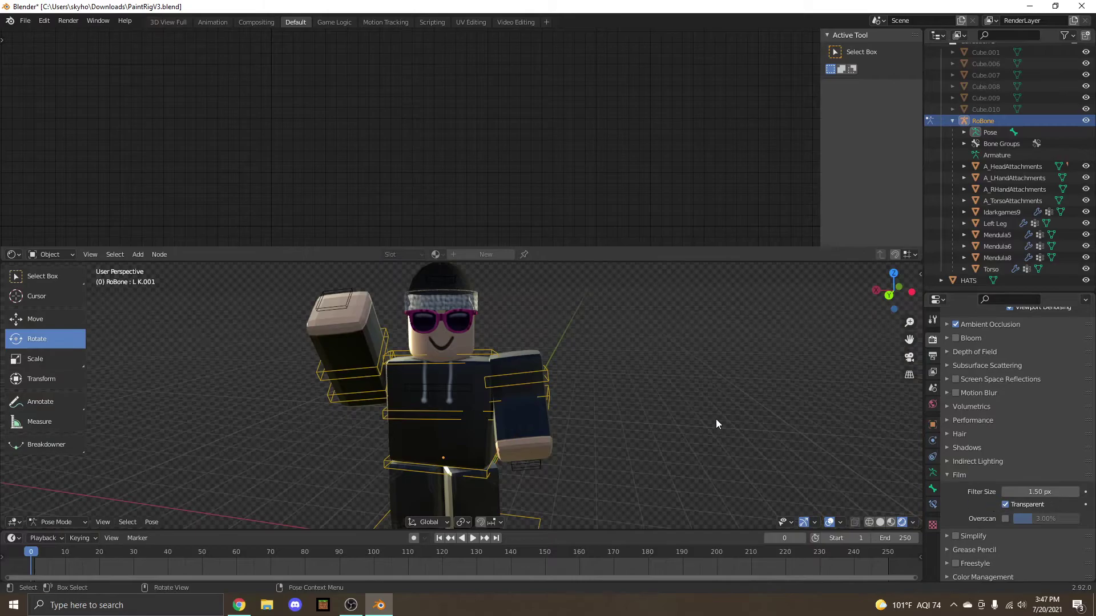
mouse_move(716, 419)
middle_mouse_down()
mouse_move(735, 420)
mouse_move(712, 416)
middle_mouse_up()
scroll(735, 420, "down", 5)
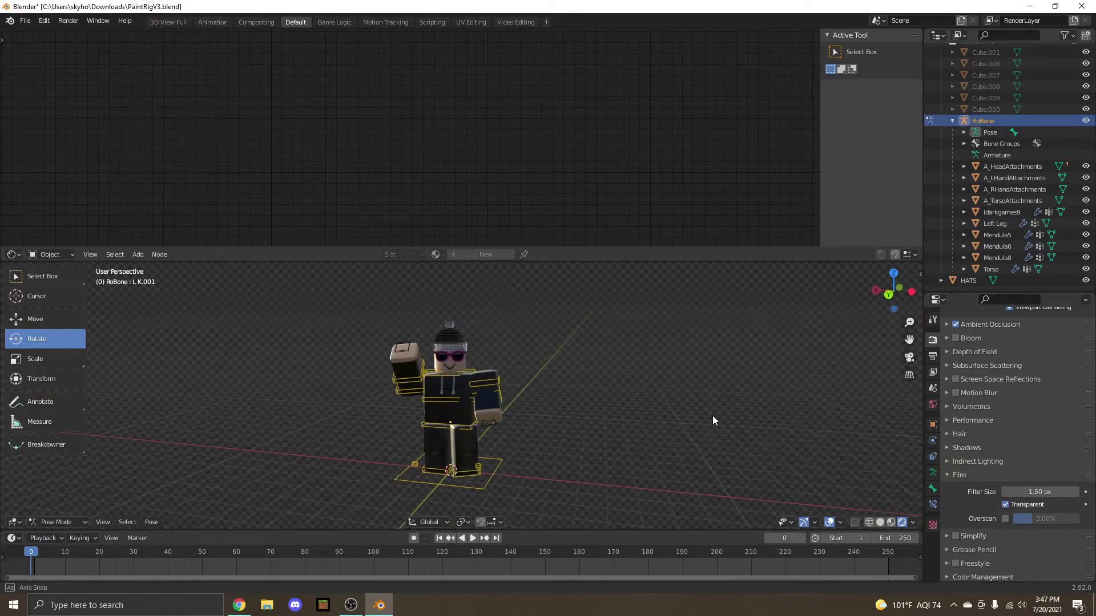
scroll(712, 415, "up", 3)
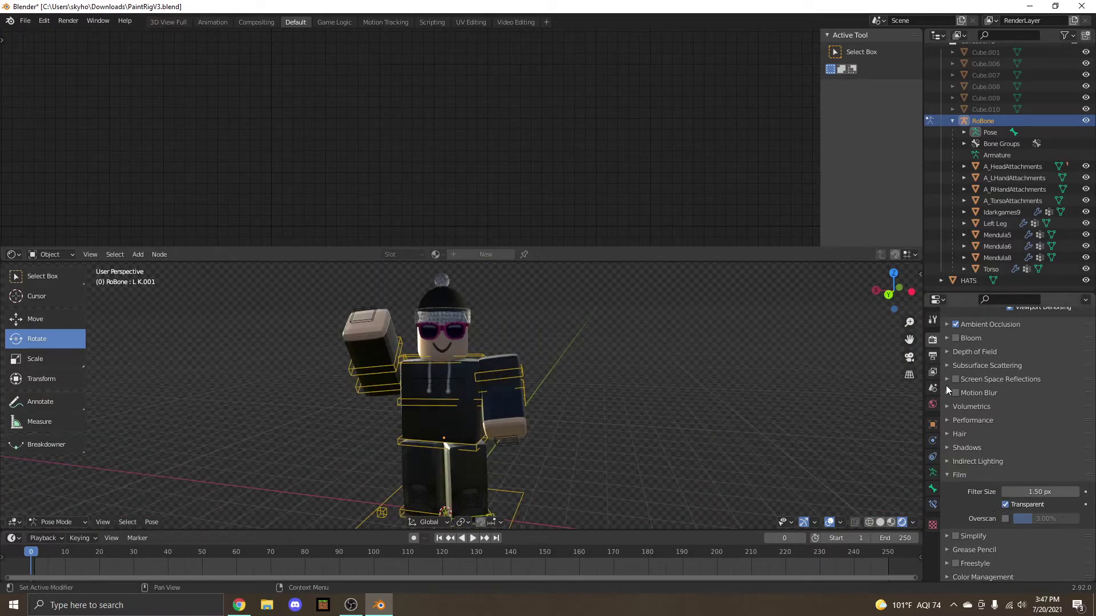
- Change the render engine to Cycles and inspect the path-traced avatar from several distances
scroll(958, 399, "up", 5)
left_click(1048, 338)
left_click(1022, 376)
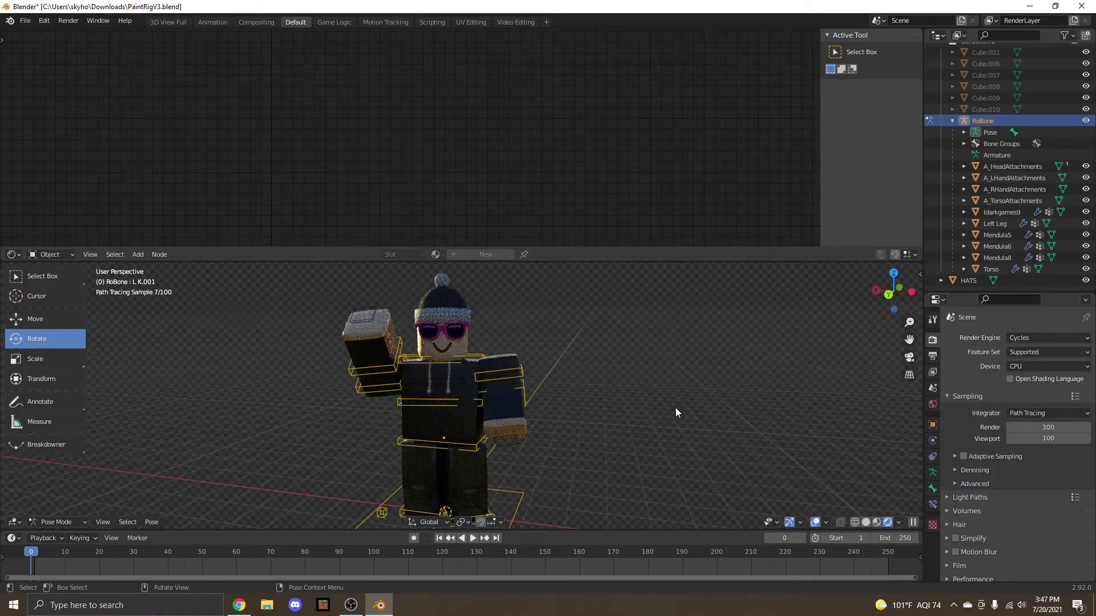
middle_click_drag(676, 407, 506, 403)
scroll(457, 376, "up", 5)
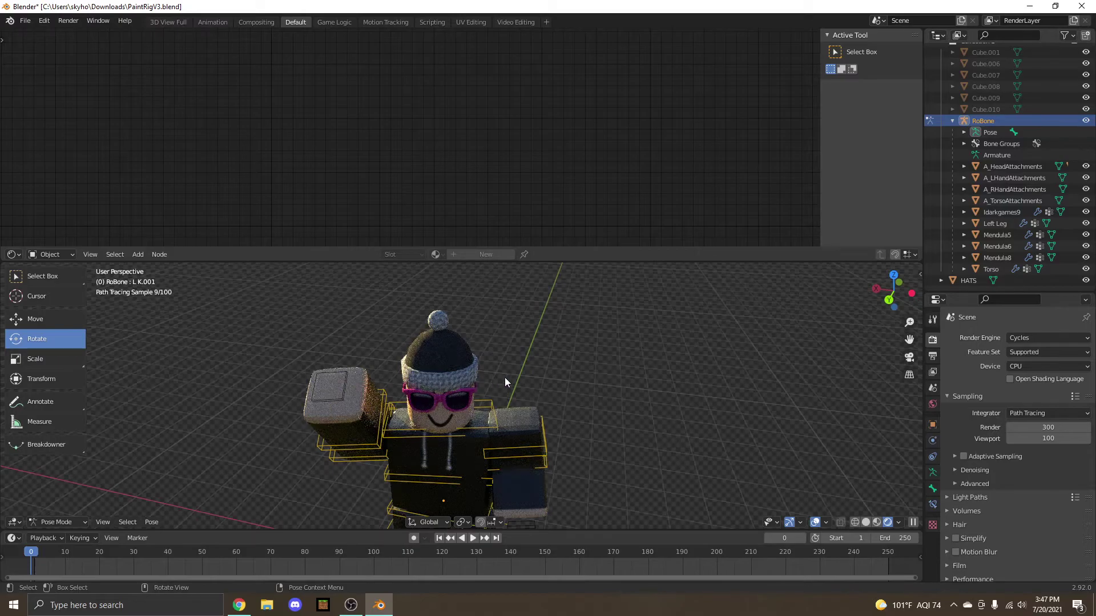
scroll(553, 378, "down", 3)
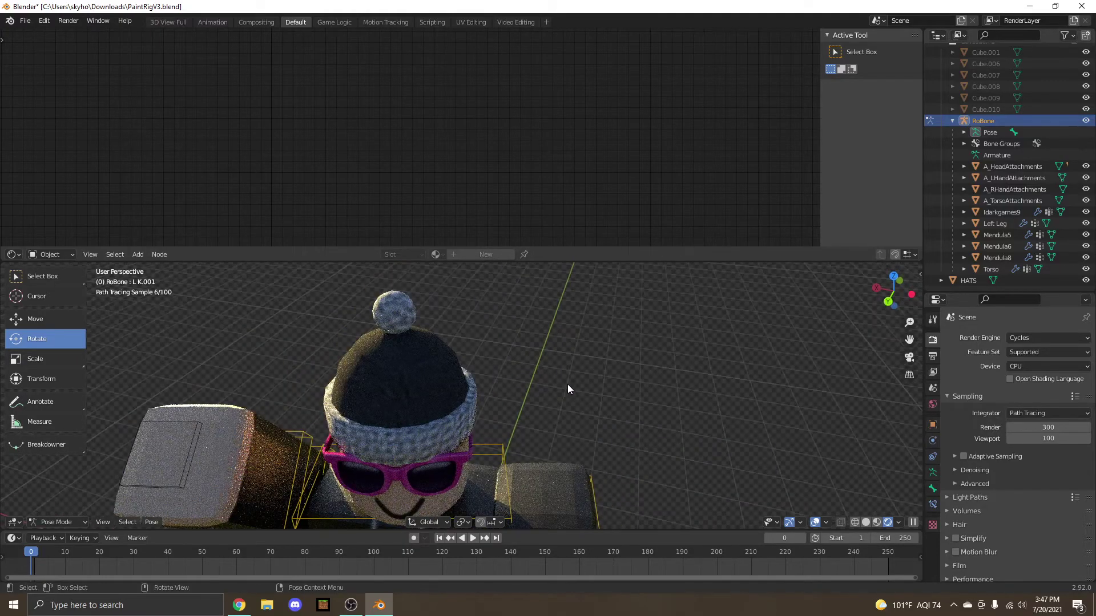
scroll(573, 380, "up", 4)
scroll(629, 379, "down", 7)
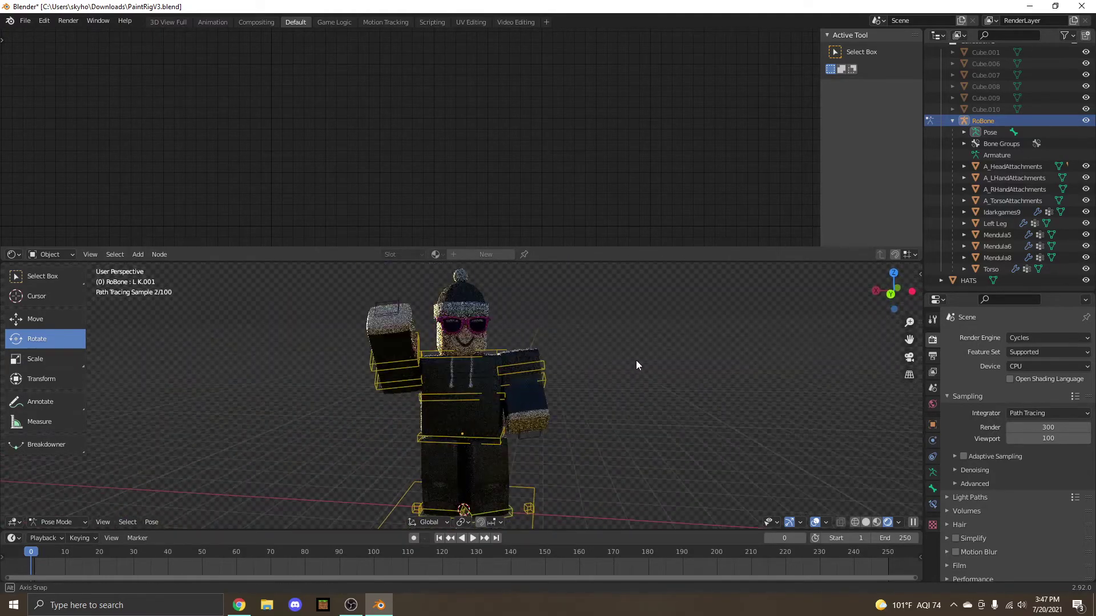
middle_click_drag(628, 388, 629, 388)
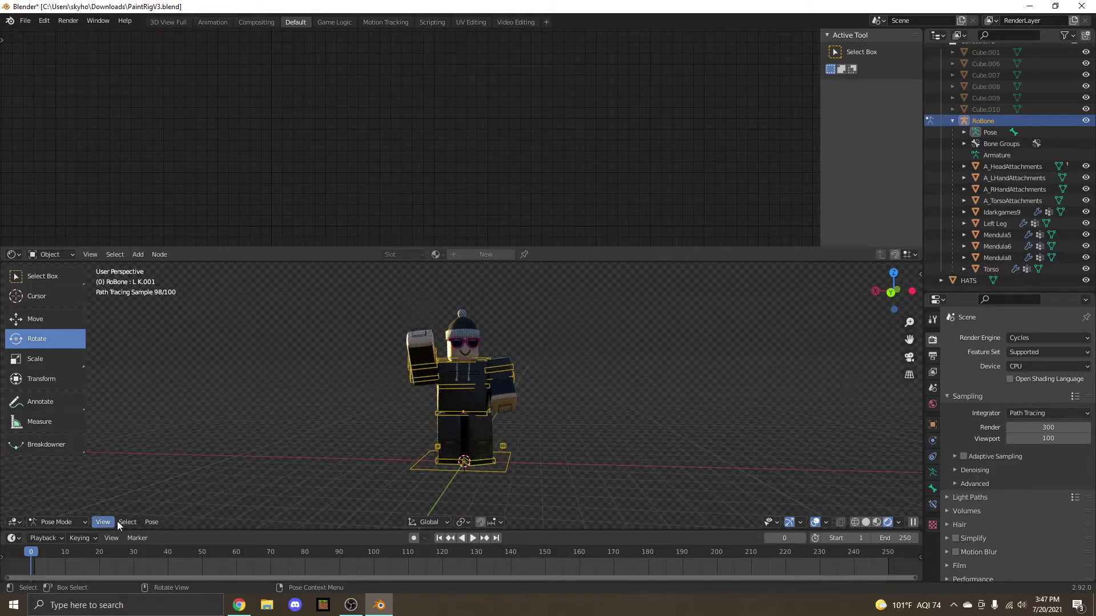
- Switch the rig from Pose Mode to Object Mode, deselect it, and add a camera to the scene
left_click(507, 469)
left_click(57, 521)
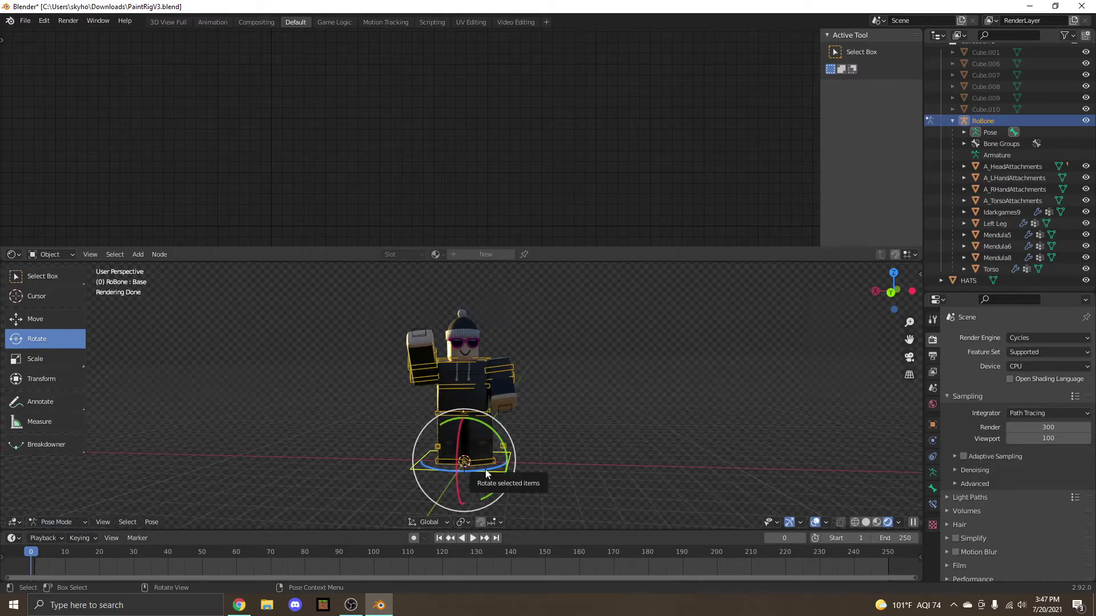
left_click(67, 522)
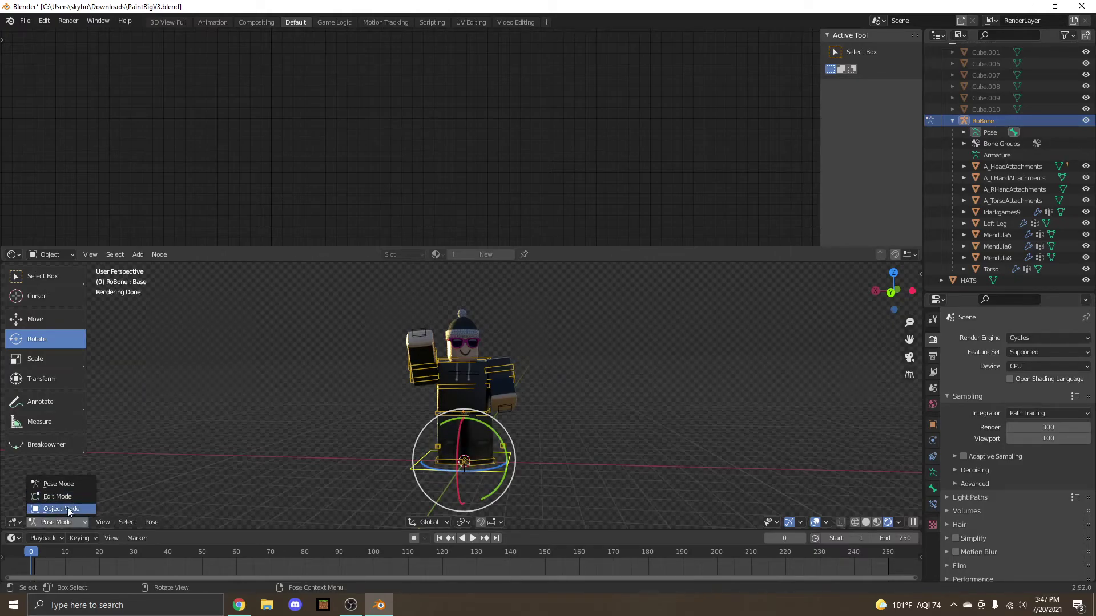
left_click(67, 508)
left_click(207, 490)
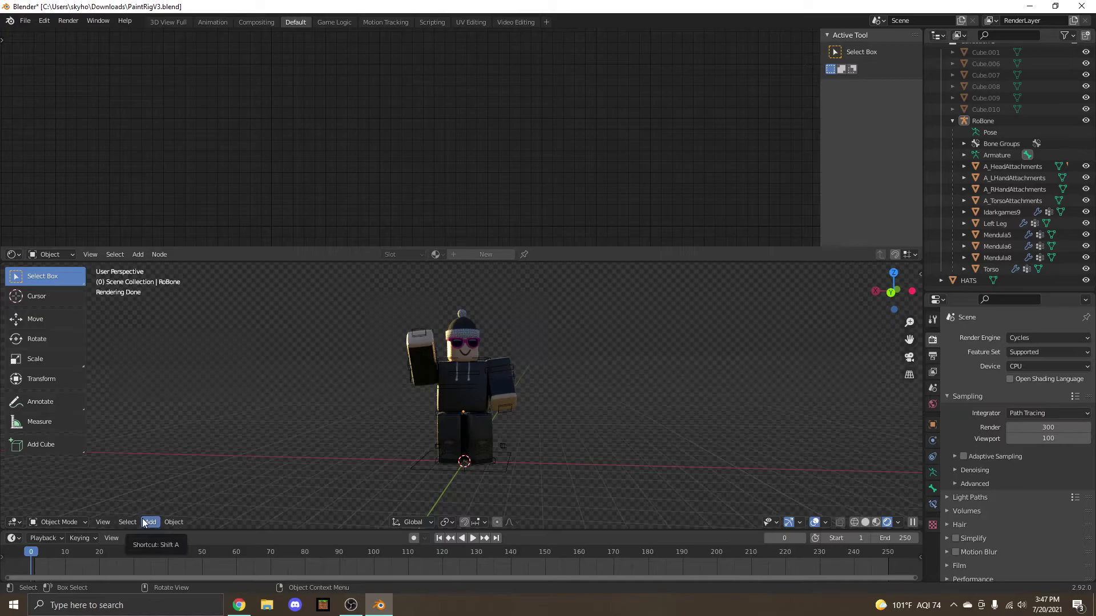
left_click(150, 522)
left_click(174, 341)
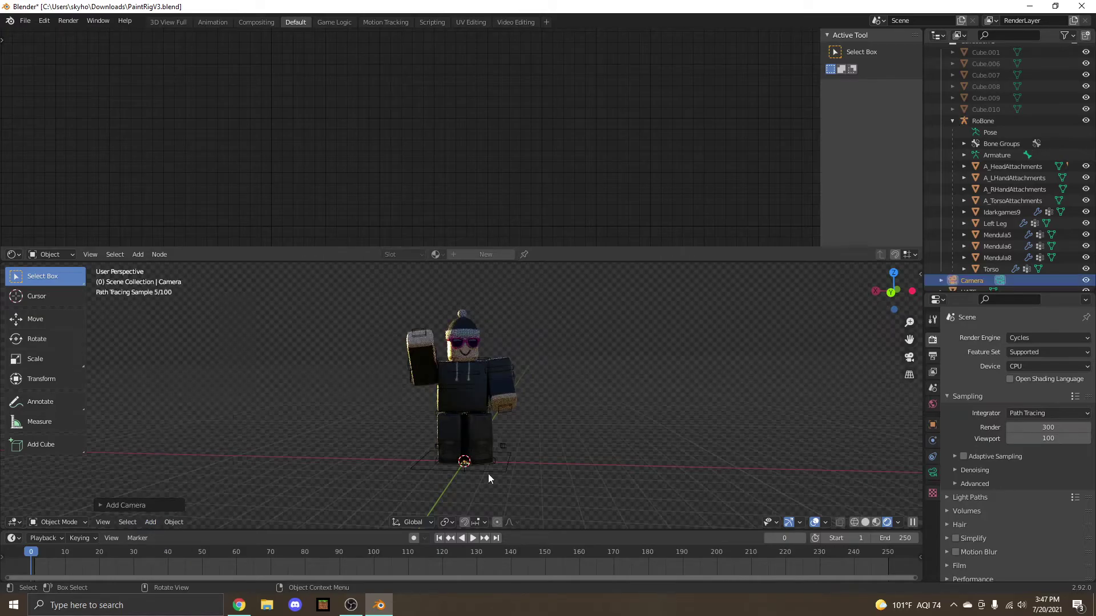
- Move the camera out in front of the avatar and frame its upper body in the camera view
middle_click_drag(543, 470, 405, 483)
left_click(40, 319)
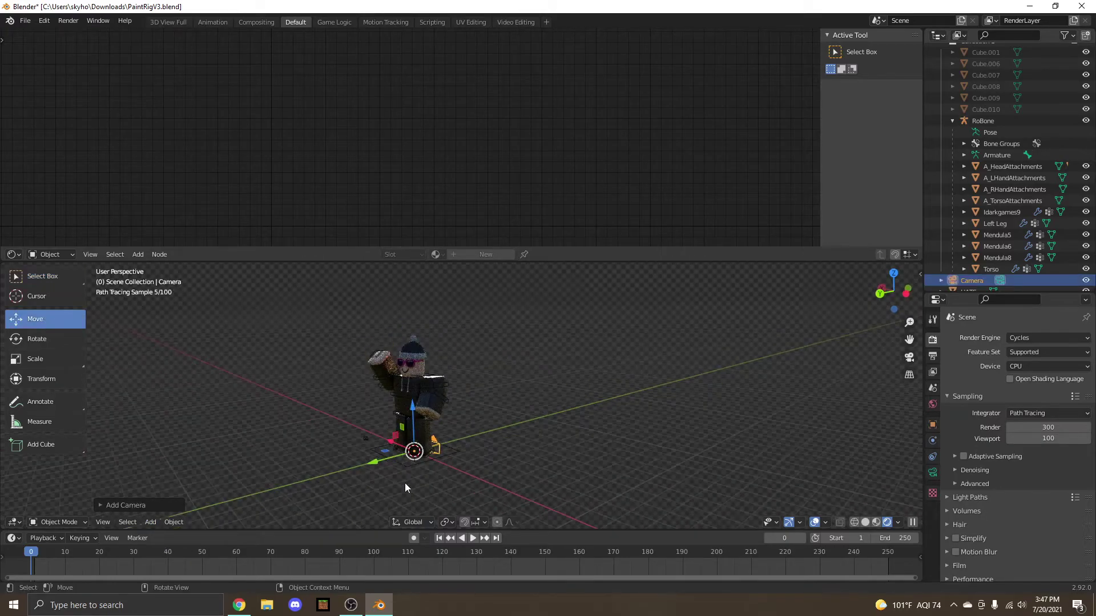
left_click_drag(405, 483, 203, 379)
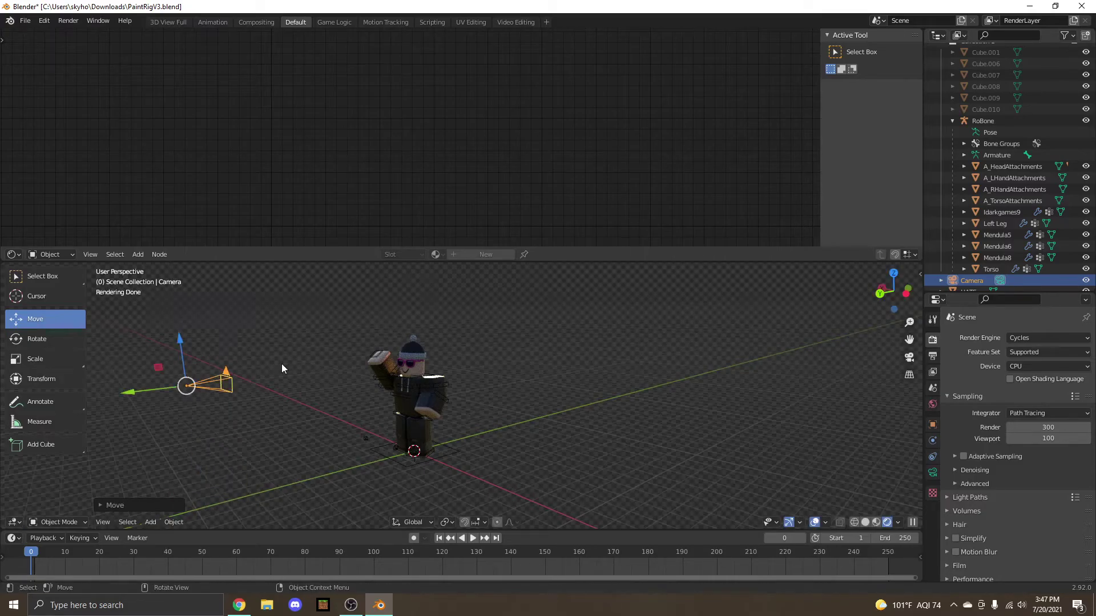
left_click(908, 358)
middle_click_drag(730, 419, 284, 392)
left_click_drag(303, 408, 240, 412)
left_click(909, 358)
scroll(789, 400, "up", 3)
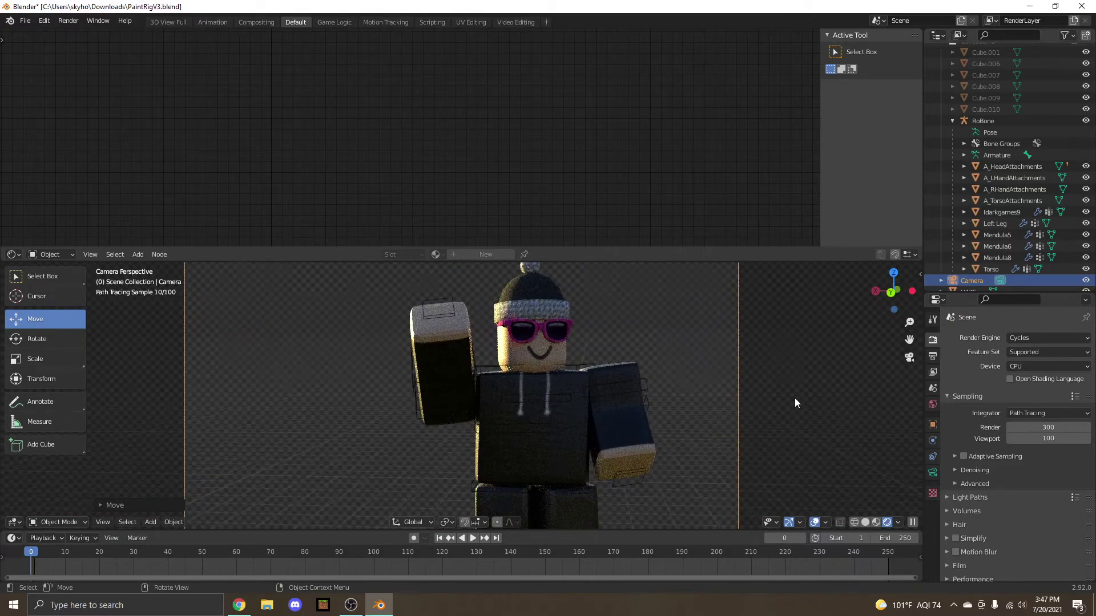
scroll(794, 398, "down", 1)
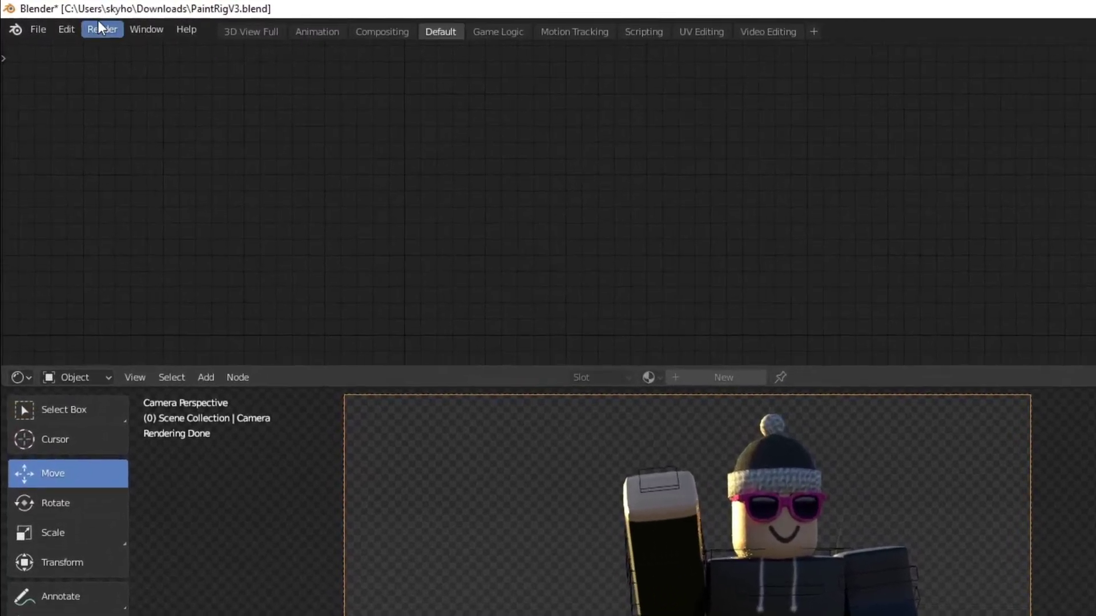
- Render the camera view as a still image and save it as exampleGFX.png in the Downloads folder
left_click(68, 21)
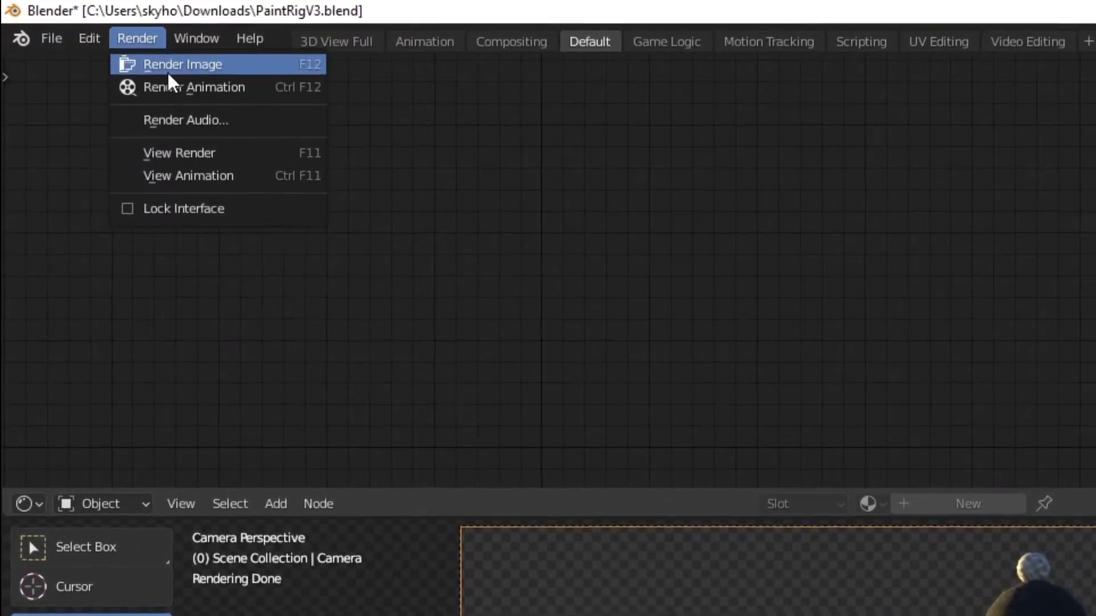
left_click(146, 60)
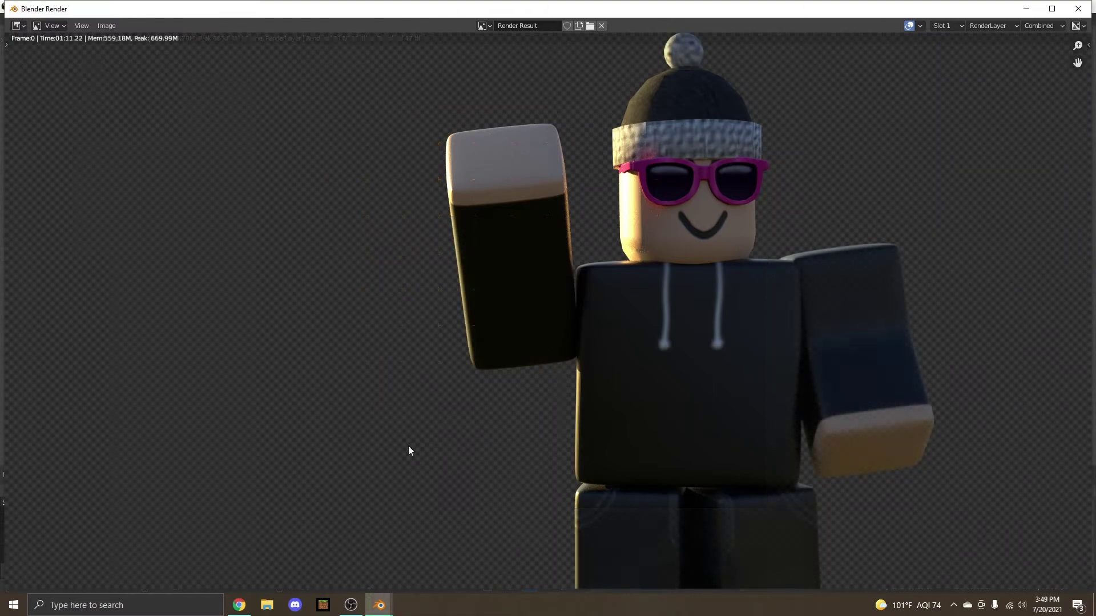
left_click(113, 26)
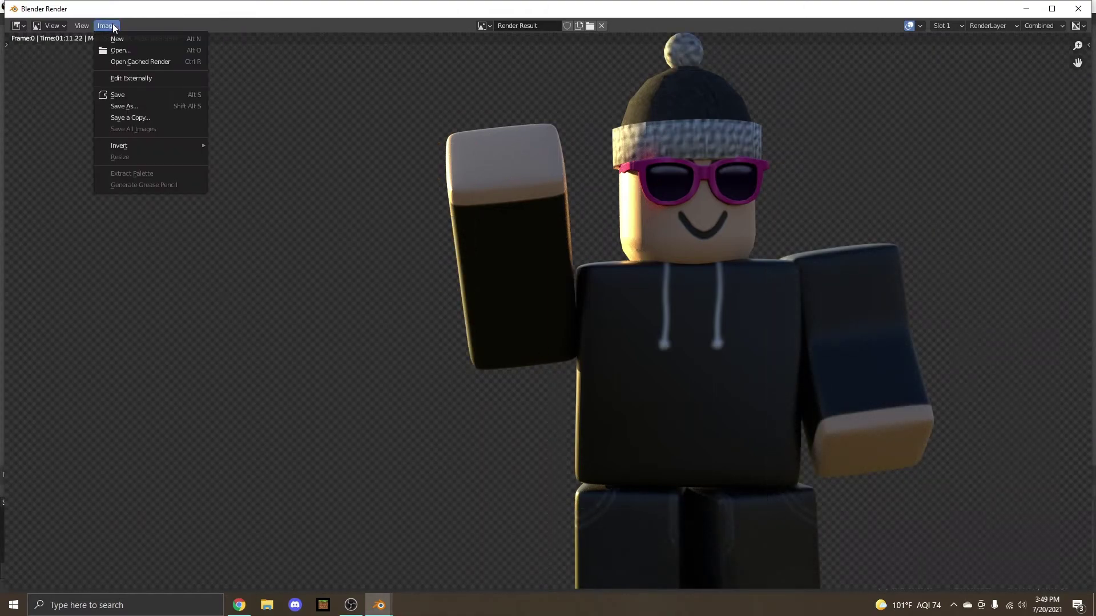
left_click(128, 108)
left_click(423, 480)
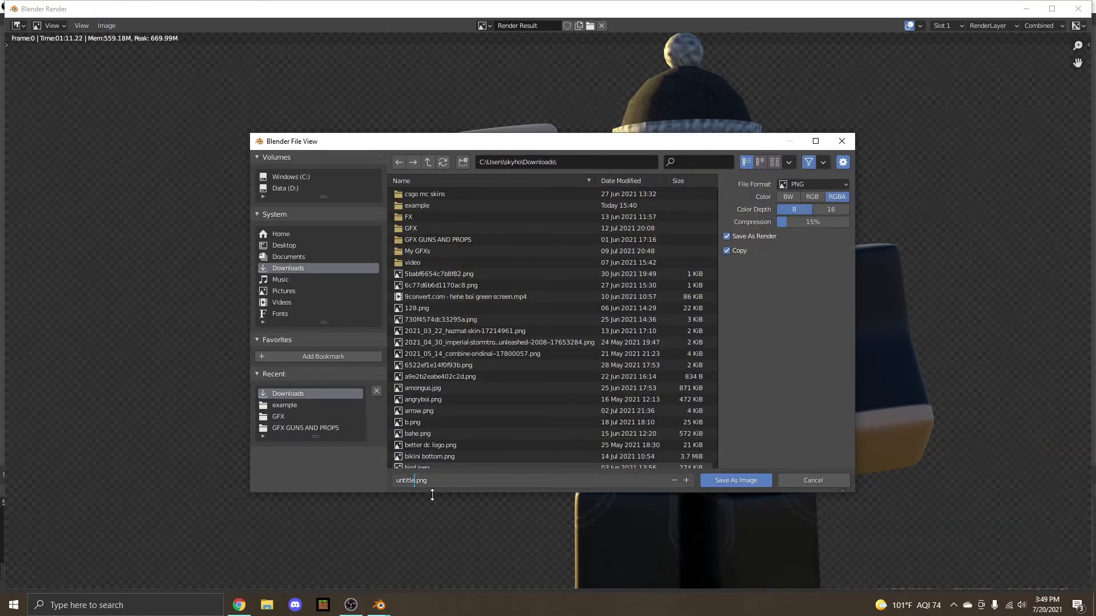
key("BackSpace")
key("BackSpace")
key("BackSpace")
key("BackSpace")
key("BackSpace")
key("BackSpace")
key("BackSpace")
type("exampleGFX")
left_click(730, 481)
- Find exampleGFX.png through the Windows search, view it in Photos, and close the viewer
left_click(86, 605)
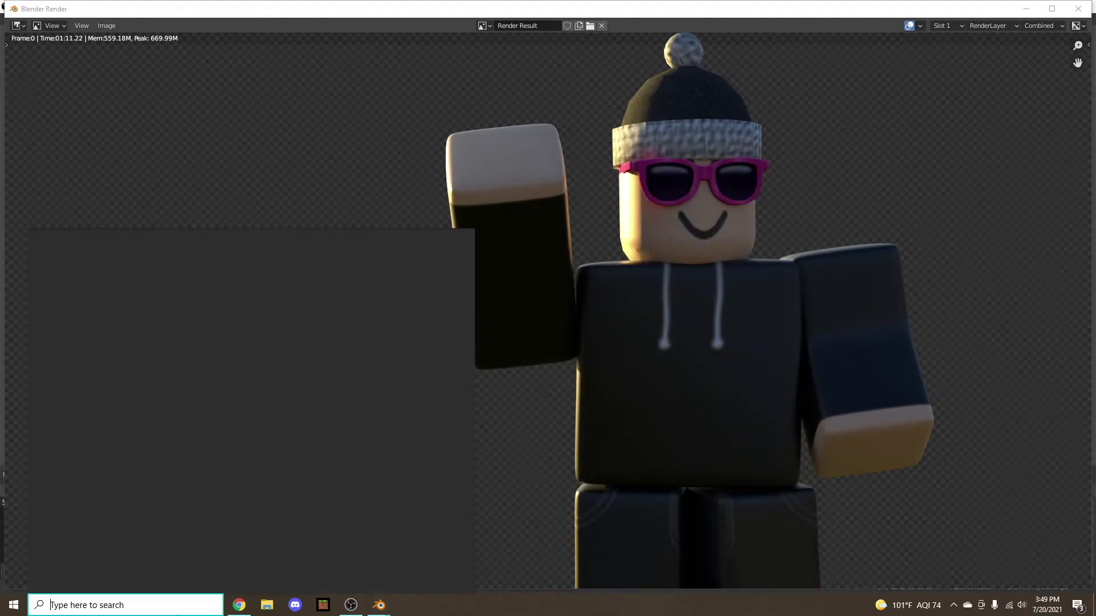
type("example")
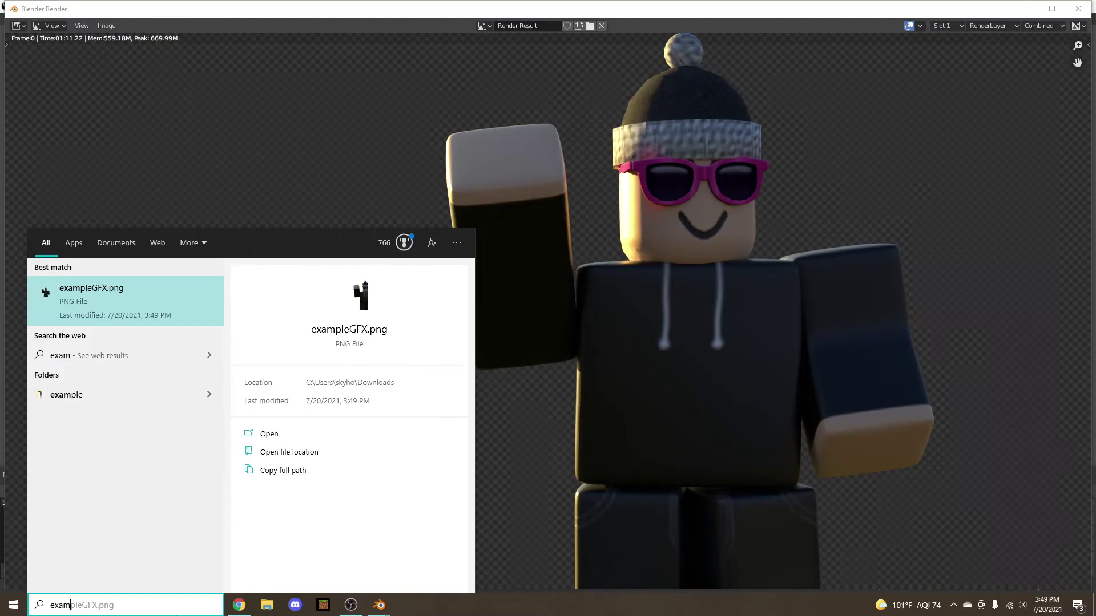
key("Return")
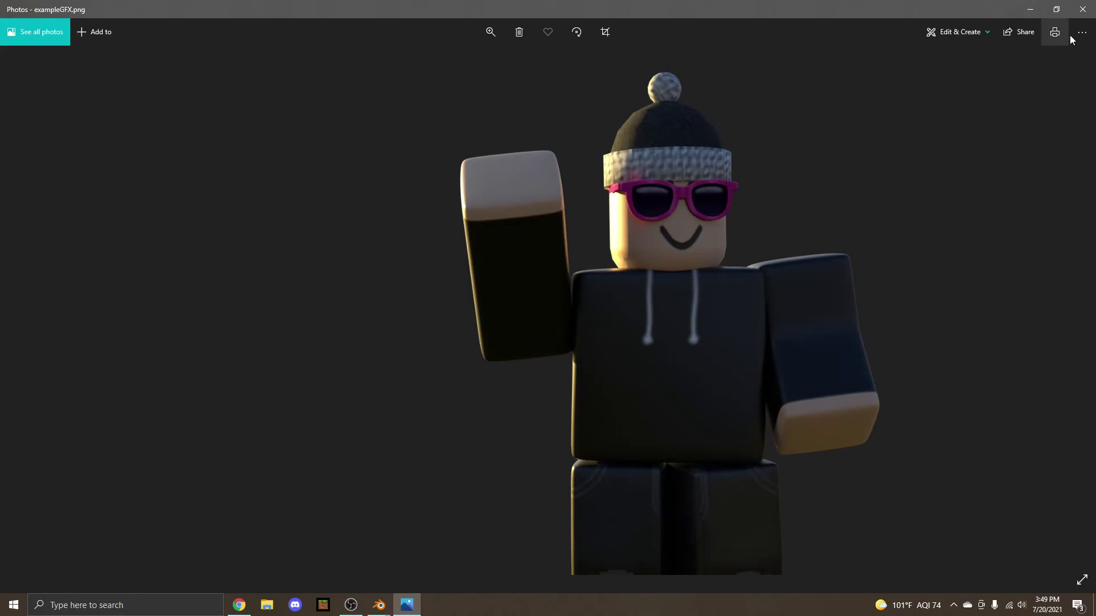
key("alt+F4")
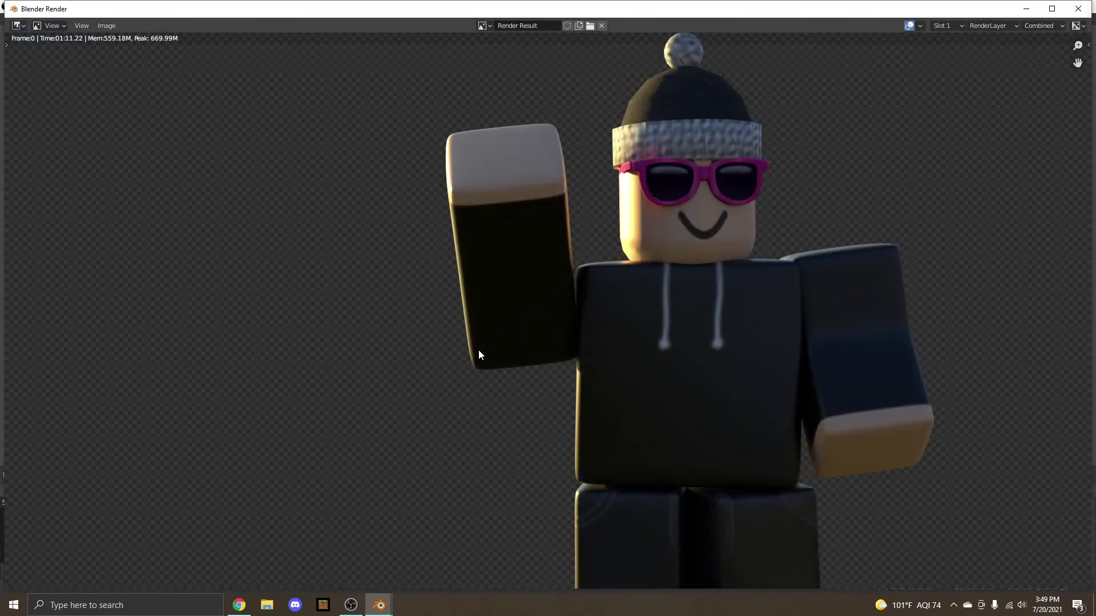